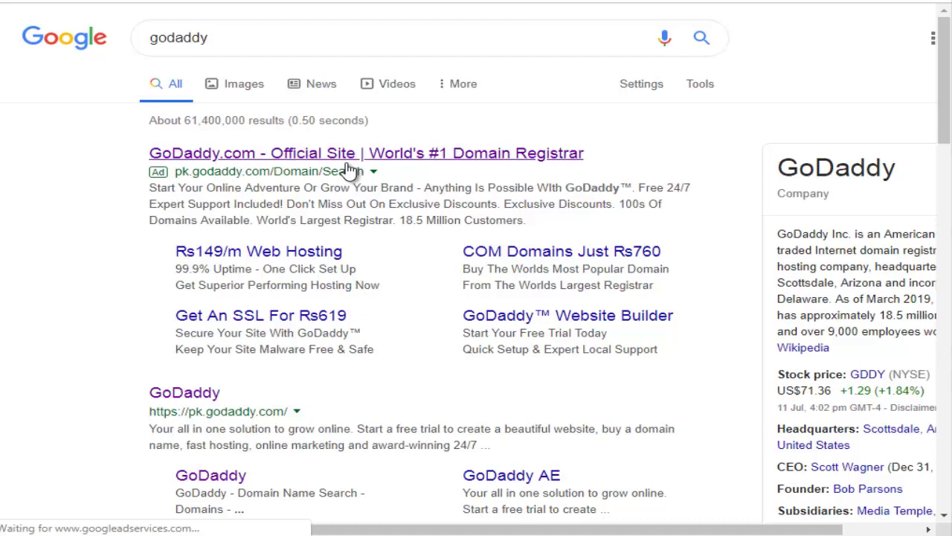
Open the GoDaddy site from the Google results and search for the chosen personal domain name.
{"action": "left_click", "coordinate": [210, 410]}
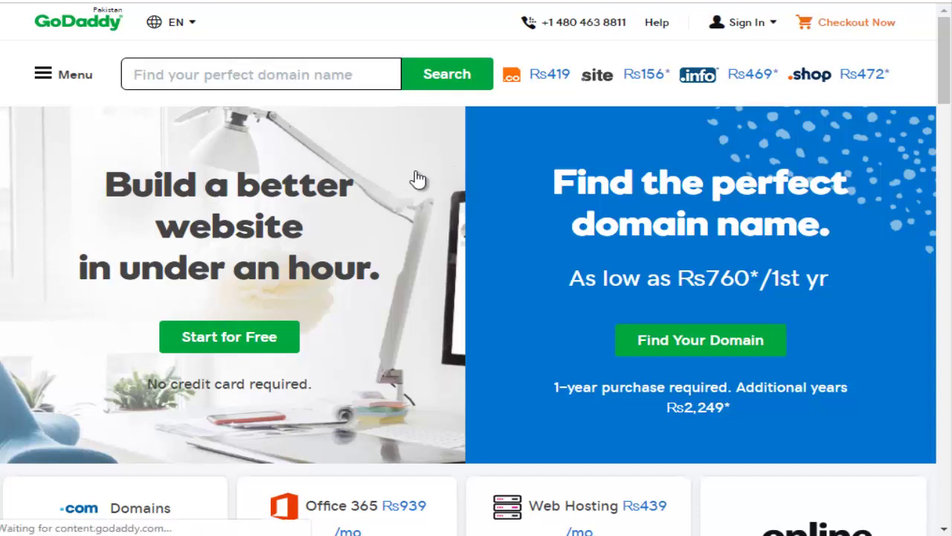
{"action": "left_click", "coordinate": [310, 67]}
{"action": "left_click", "coordinate": [249, 112]}
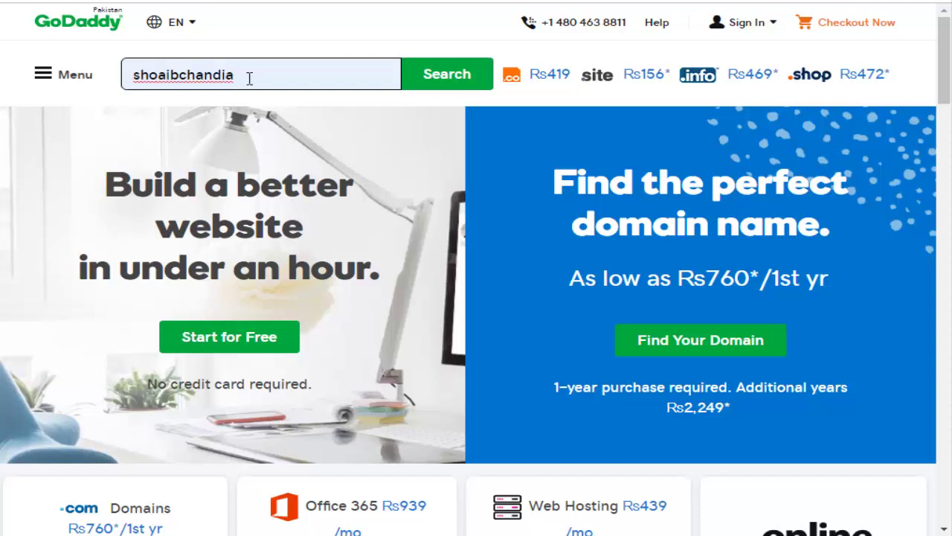
{"action": "left_click", "coordinate": [424, 86]}
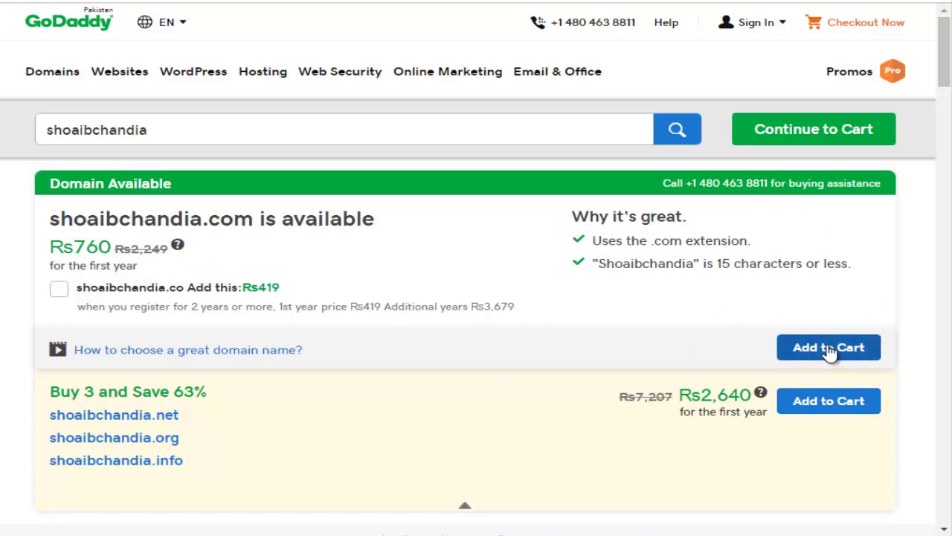
Examine the alternative domain extensions and their first-year prices in the search results.
{"action": "left_click_drag", "start_coordinate": [950, 59], "coordinate": [949, 122]}
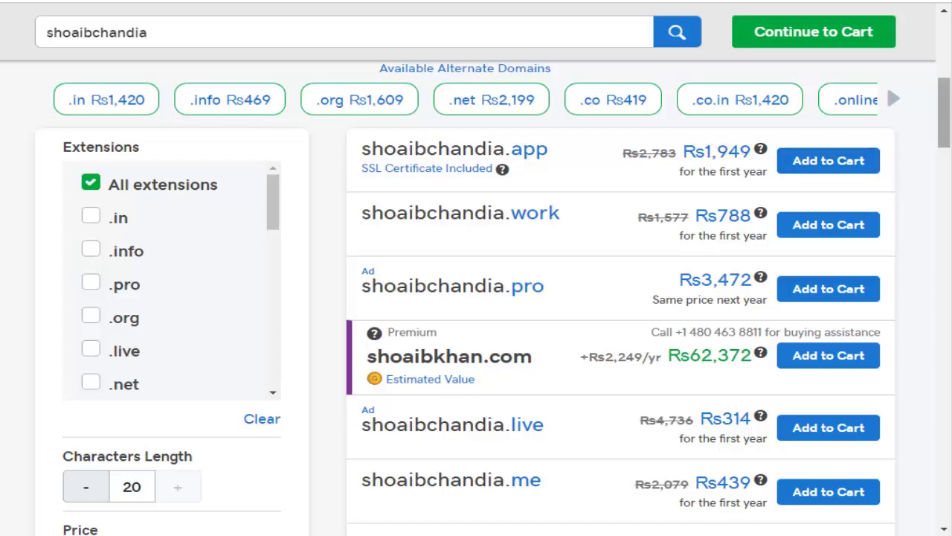
{"action": "scroll", "coordinate": [943, 113], "scroll_direction": "down", "scroll_amount": 1}
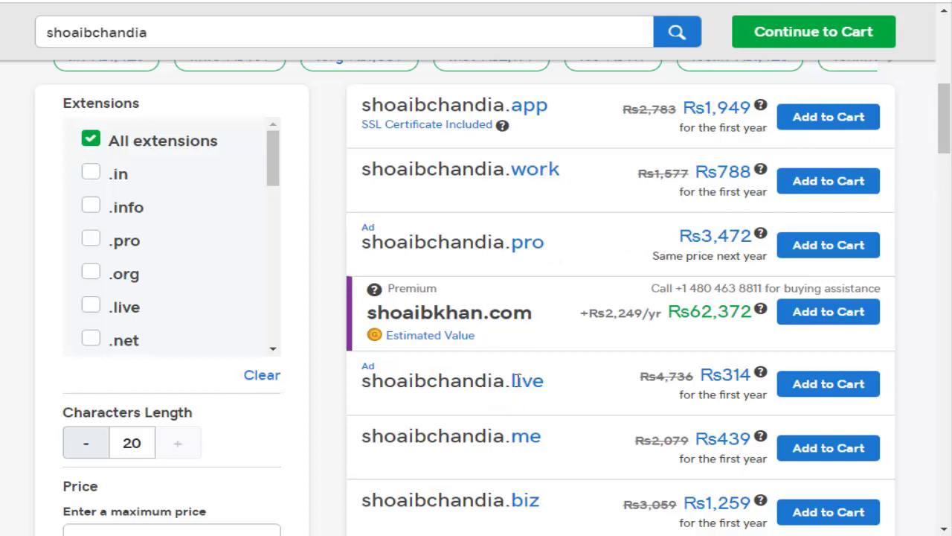
{"action": "left_click_drag", "start_coordinate": [739, 375], "coordinate": [722, 375]}
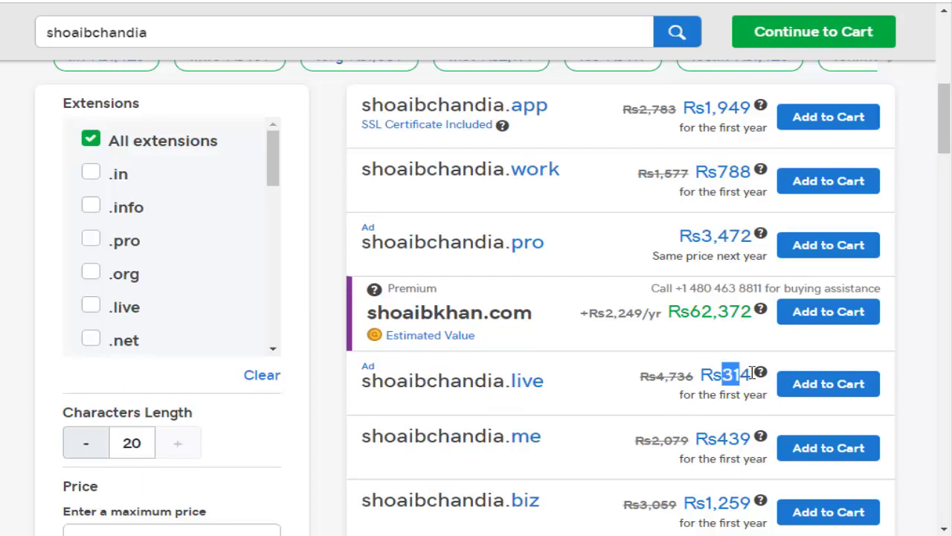
{"action": "left_click_drag", "start_coordinate": [949, 134], "coordinate": [949, 141]}
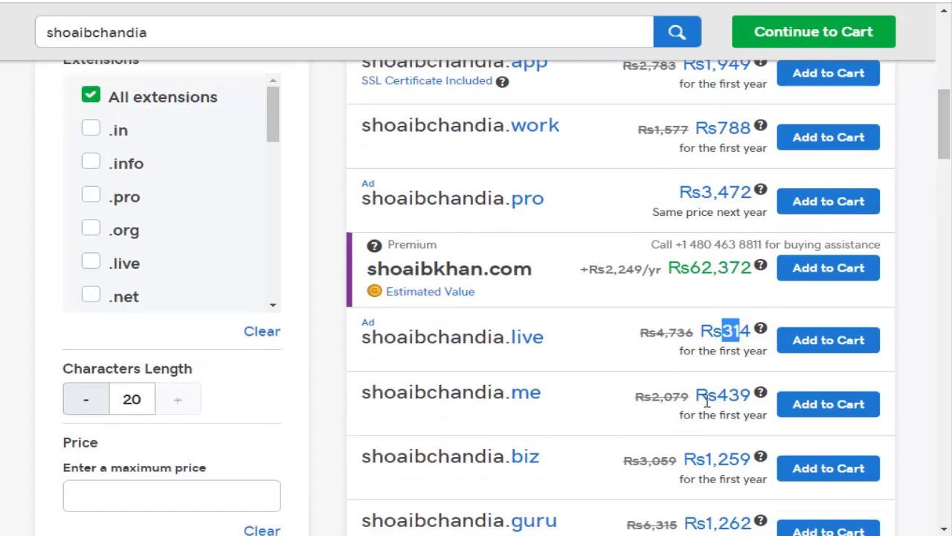
{"action": "left_click_drag", "start_coordinate": [949, 165], "coordinate": [950, 174]}
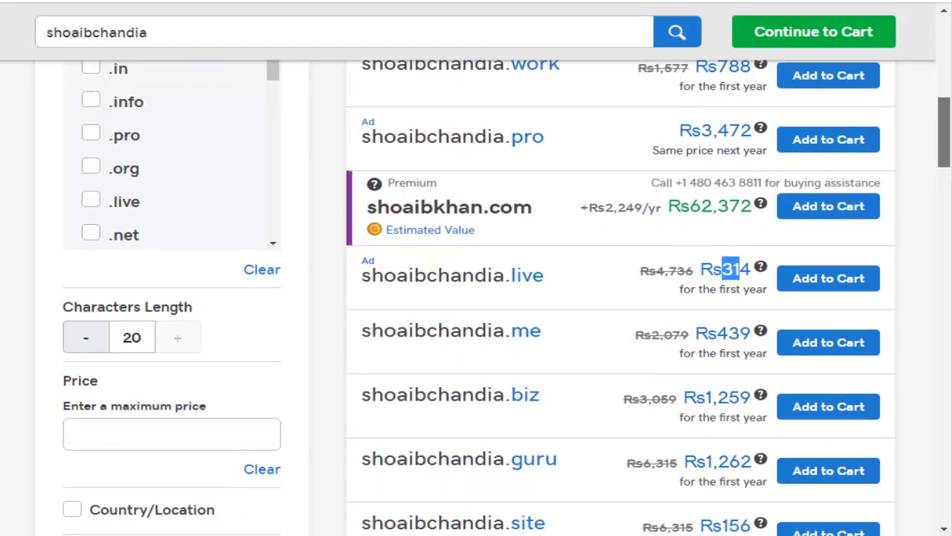
{"action": "scroll", "coordinate": [712, 387], "scroll_direction": "down", "scroll_amount": 4}
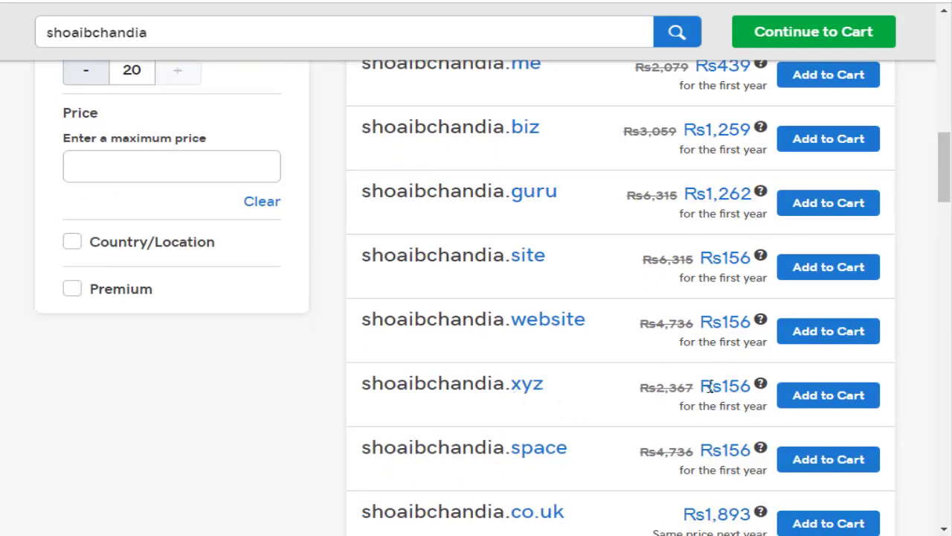
{"action": "left_click_drag", "start_coordinate": [751, 388], "coordinate": [715, 391]}
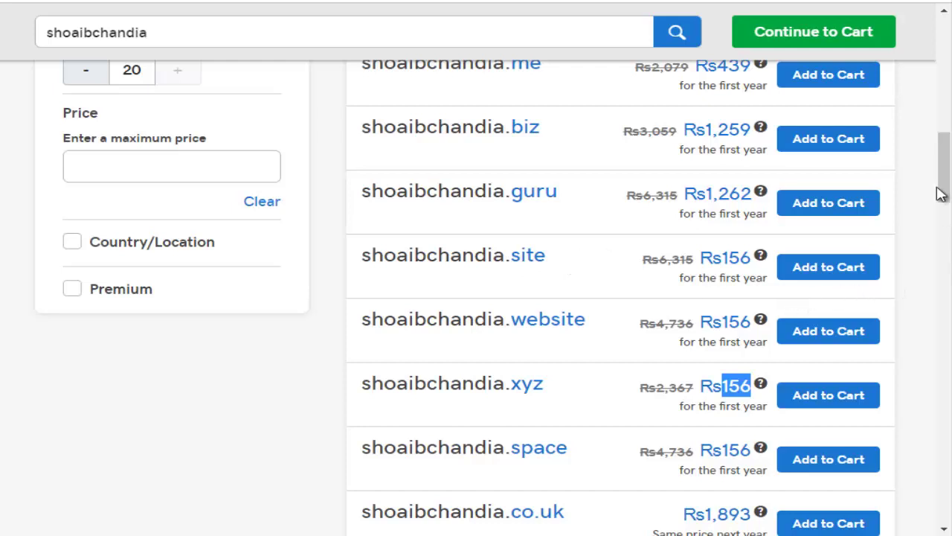
{"action": "scroll", "coordinate": [938, 193], "scroll_direction": "down", "scroll_amount": 4}
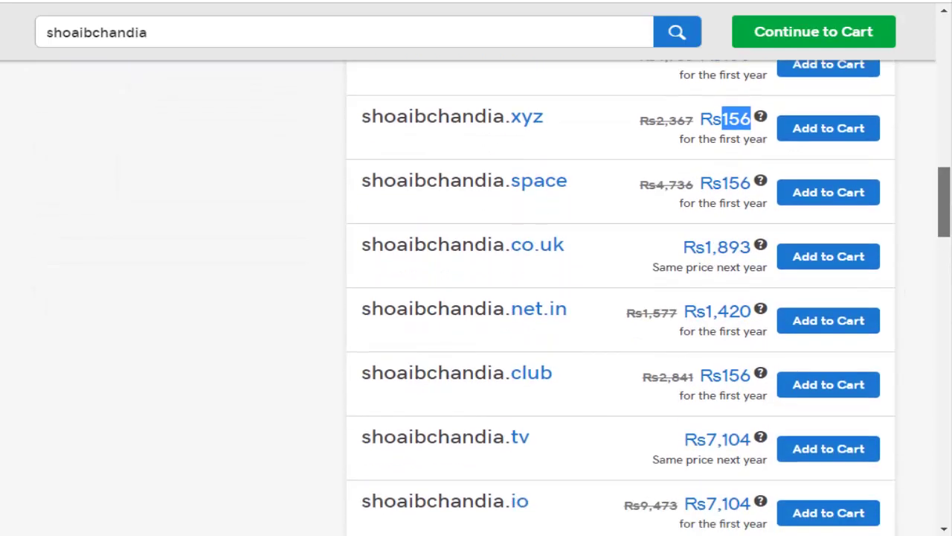
{"action": "scroll", "coordinate": [544, 319], "scroll_direction": "down", "scroll_amount": 1}
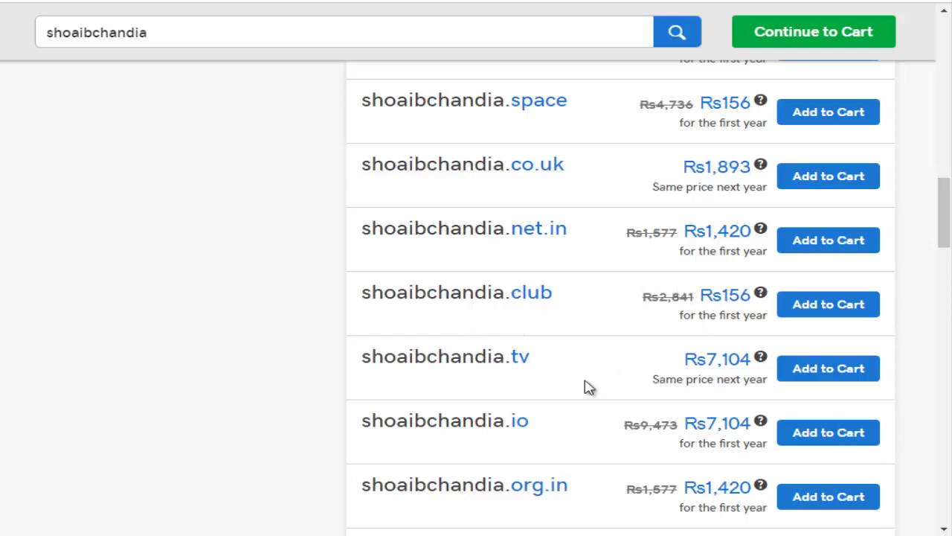
{"action": "scroll", "coordinate": [945, 244], "scroll_direction": "down", "scroll_amount": 4}
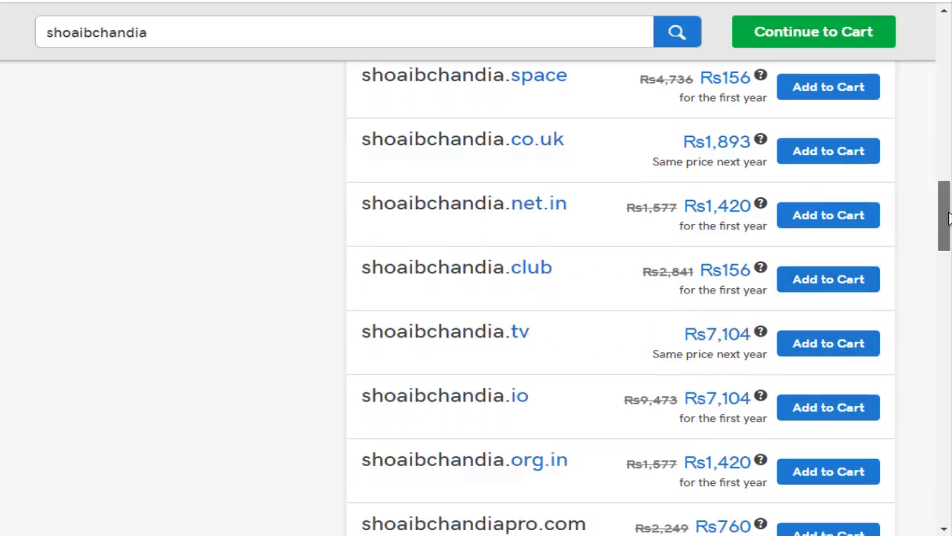
{"action": "scroll", "coordinate": [950, 259], "scroll_direction": "down", "scroll_amount": 1}
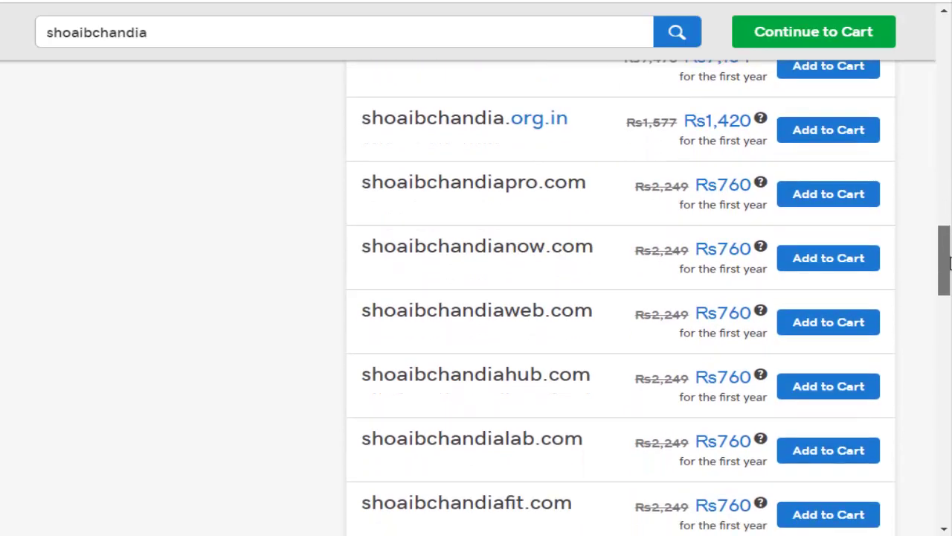
Add the available .com domain to the cart and continue to the add-on options.
{"action": "scroll", "coordinate": [210, 186], "scroll_direction": "up", "scroll_amount": 15}
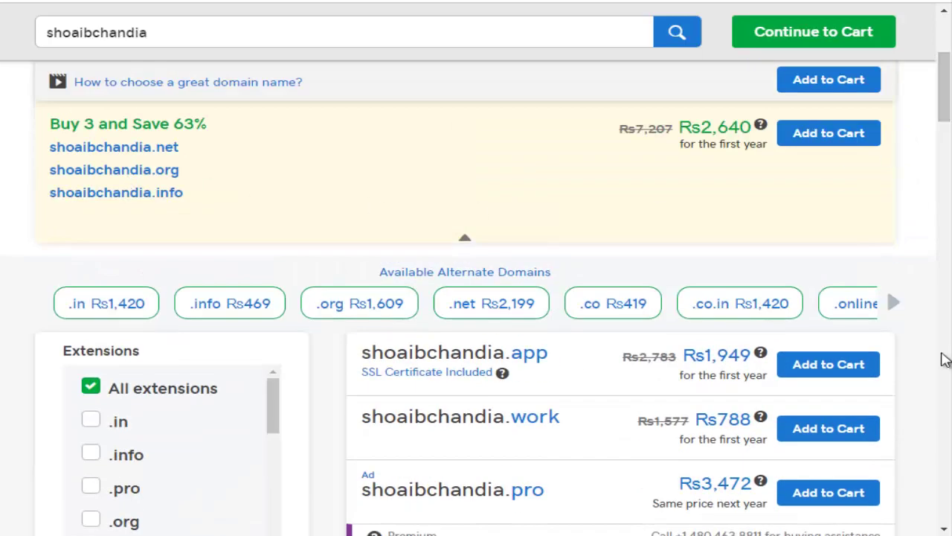
{"action": "scroll", "coordinate": [895, 195], "scroll_direction": "up", "scroll_amount": 3}
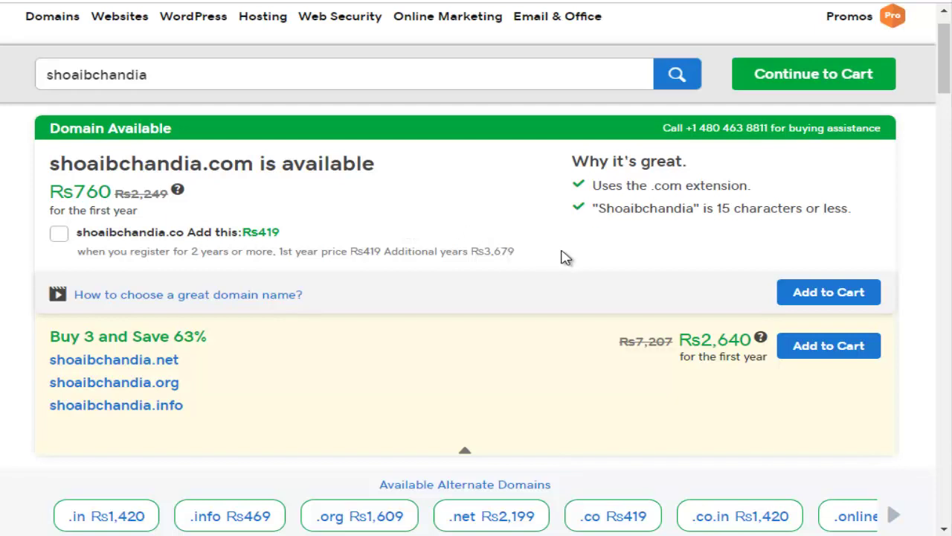
{"action": "left_click", "coordinate": [838, 294]}
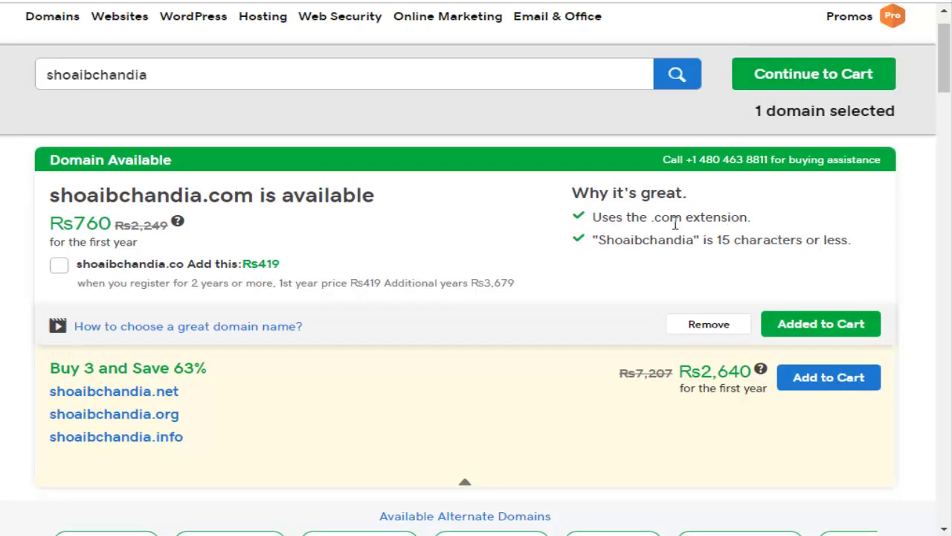
{"action": "left_click", "coordinate": [801, 95]}
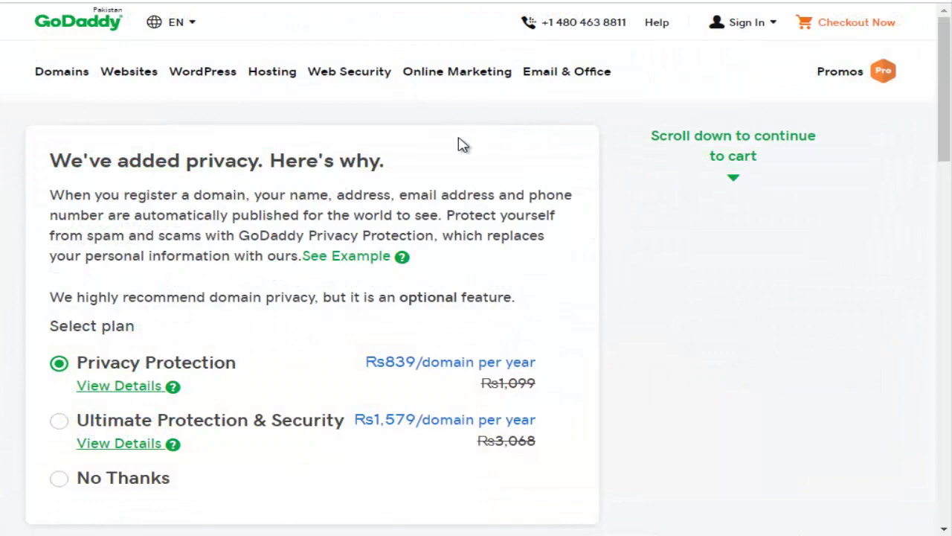
Decline the domain privacy plans by choosing No Thanks.
{"action": "left_click_drag", "start_coordinate": [946, 73], "coordinate": [946, 97]}
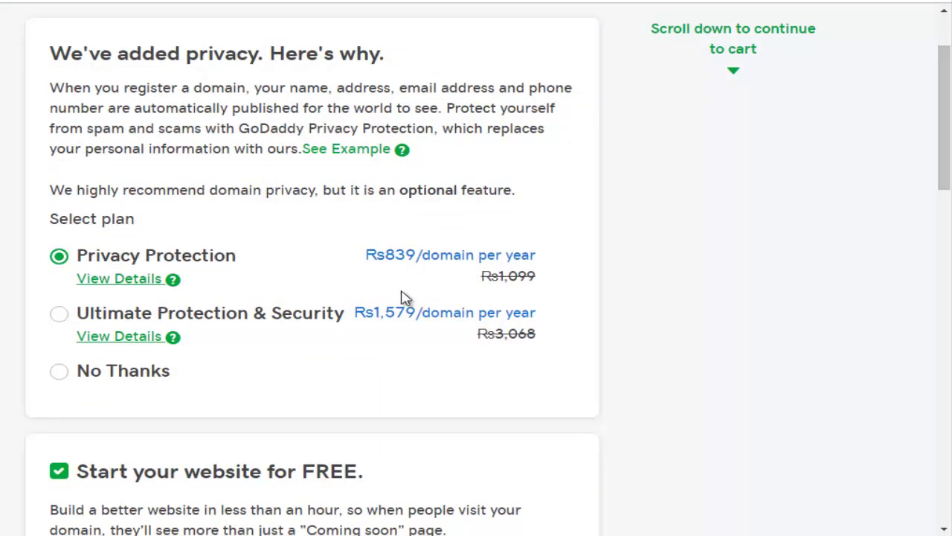
{"action": "left_click_drag", "start_coordinate": [948, 156], "coordinate": [949, 190]}
{"action": "scroll", "coordinate": [949, 190], "scroll_direction": "down", "scroll_amount": 1}
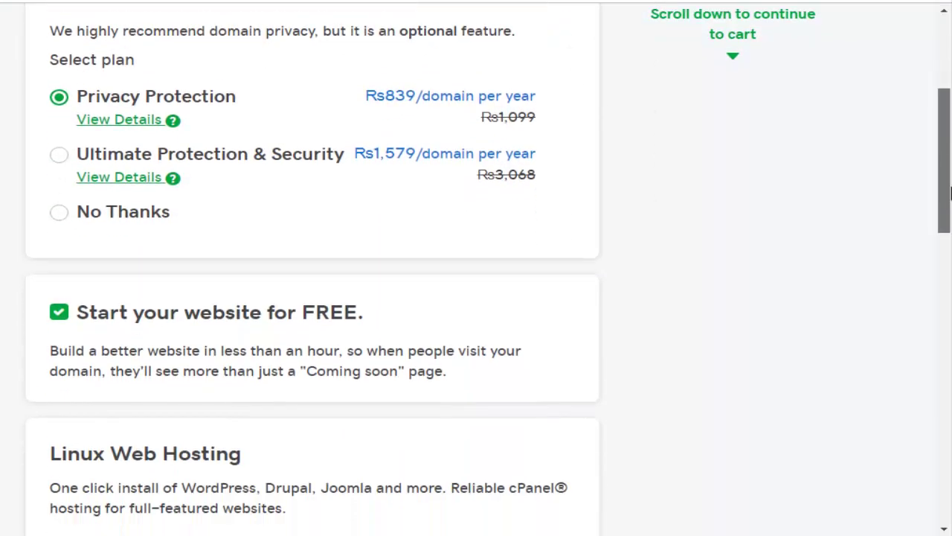
{"action": "scroll", "coordinate": [908, 159], "scroll_direction": "up", "scroll_amount": 2}
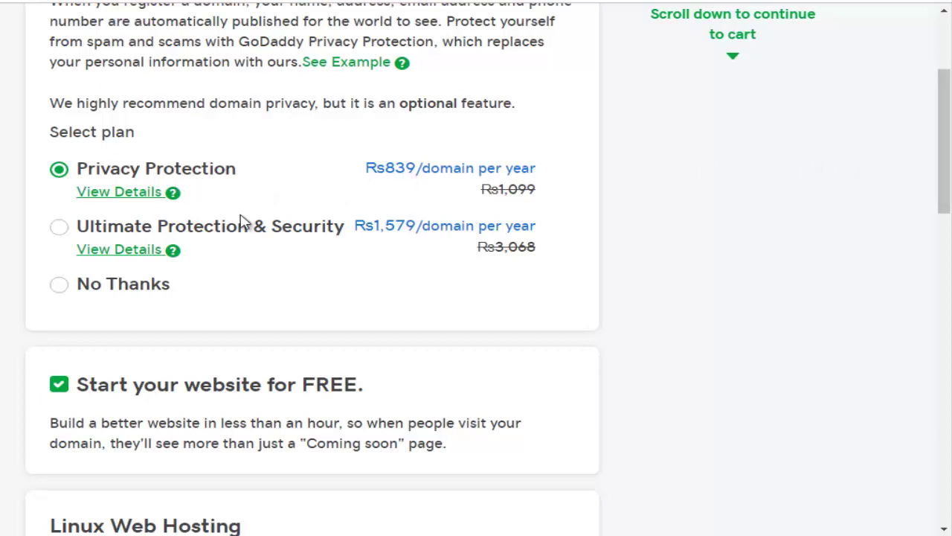
{"action": "left_click", "coordinate": [61, 287]}
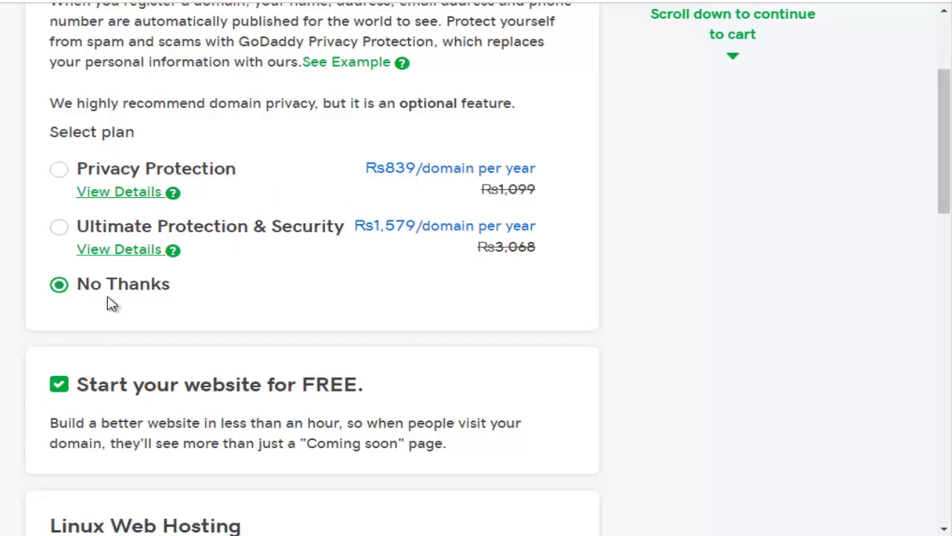
Continue to the cart, keeping the free website option and No Thanks for Linux Web Hosting and the matching email address.
{"action": "scroll", "coordinate": [270, 397], "scroll_direction": "down", "scroll_amount": 2}
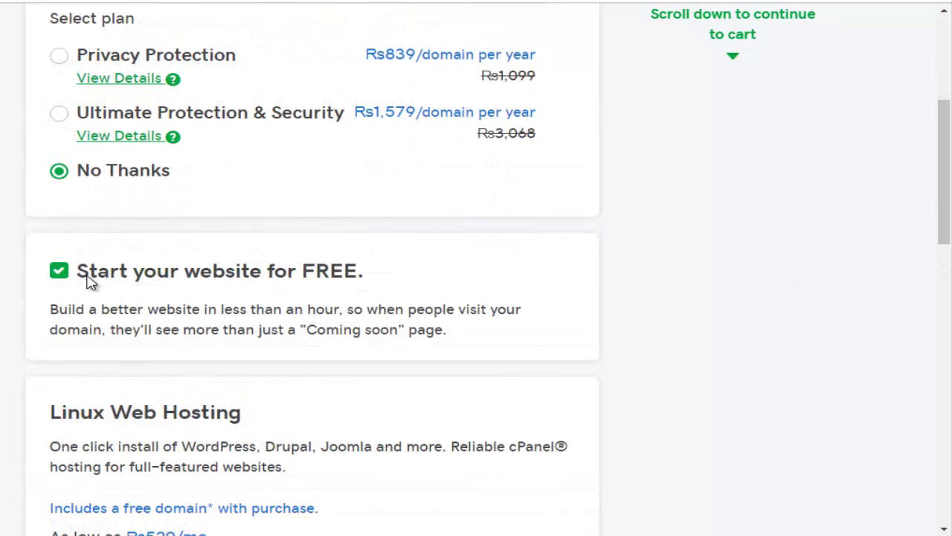
{"action": "scroll", "coordinate": [939, 181], "scroll_direction": "down", "scroll_amount": 1}
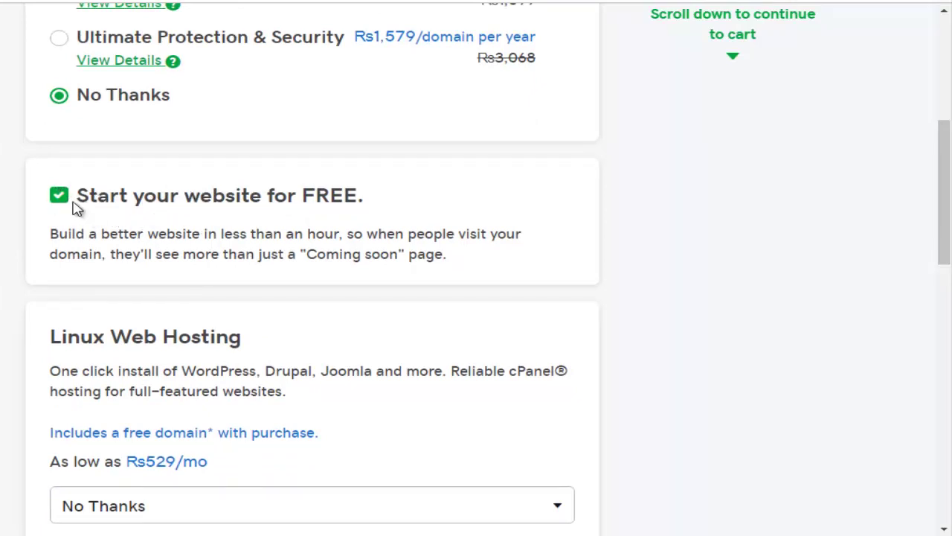
{"action": "scroll", "coordinate": [943, 193], "scroll_direction": "down", "scroll_amount": 1}
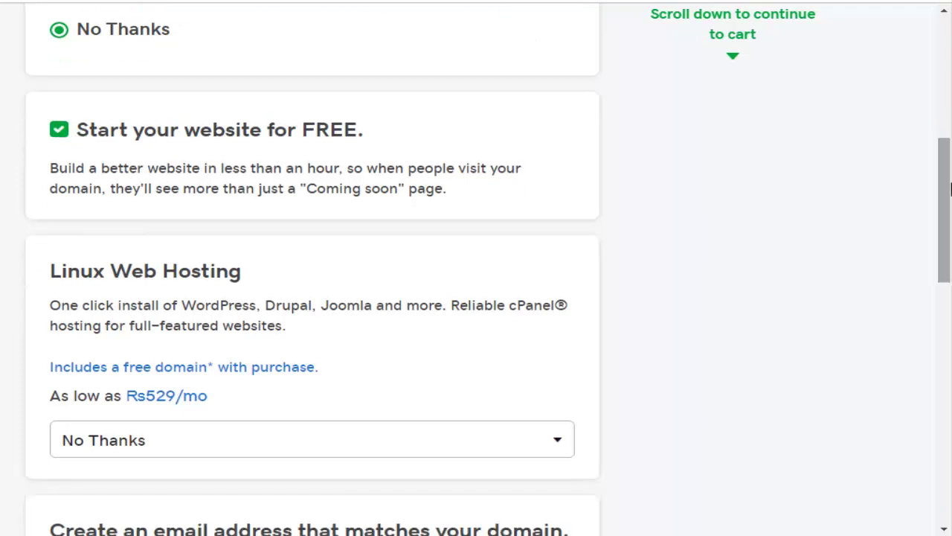
{"action": "scroll", "coordinate": [943, 208], "scroll_direction": "down", "scroll_amount": 3}
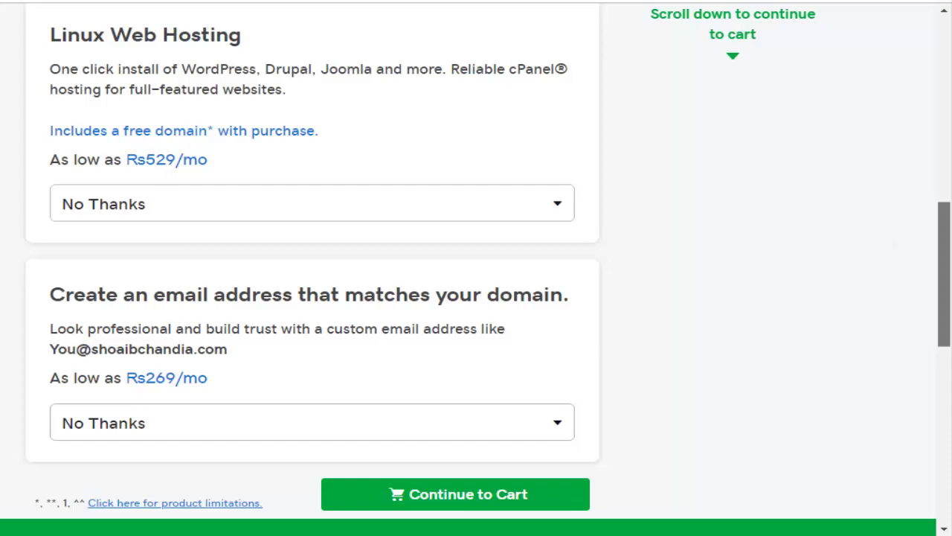
{"action": "scroll", "coordinate": [944, 283], "scroll_direction": "down", "scroll_amount": 1}
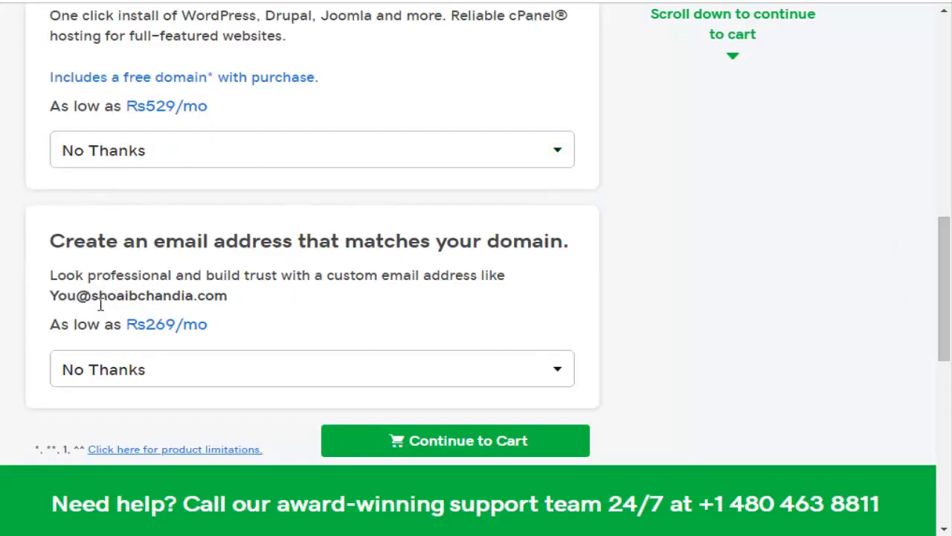
{"action": "left_click_drag", "start_coordinate": [80, 295], "coordinate": [192, 288]}
{"action": "left_click", "coordinate": [195, 287]}
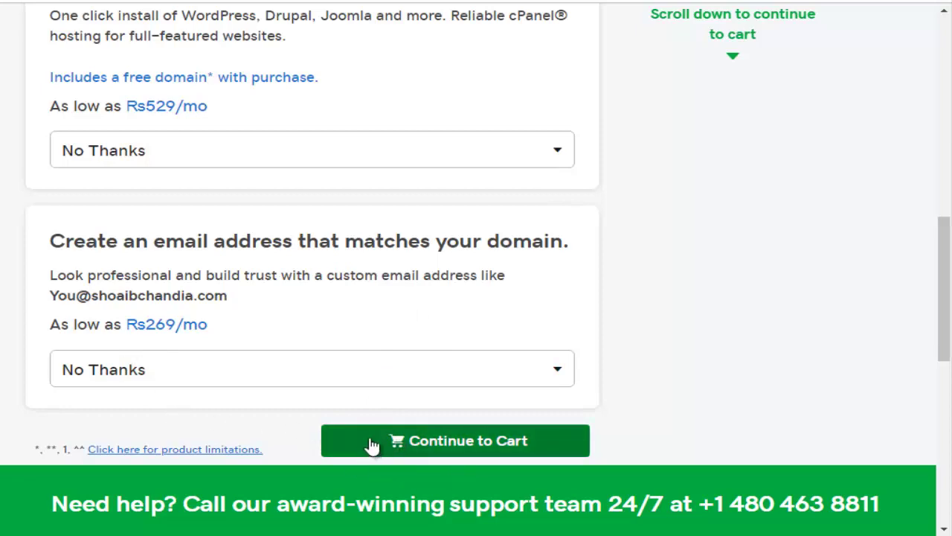
{"action": "left_click", "coordinate": [419, 437]}
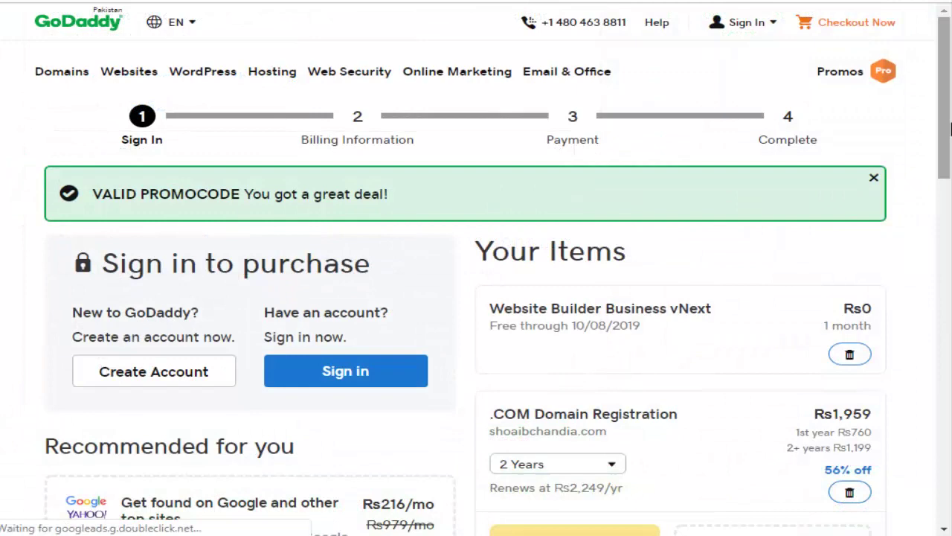
Set the .COM domain registration term in the cart to 1 Year.
{"action": "left_click_drag", "start_coordinate": [947, 126], "coordinate": [949, 187]}
{"action": "left_click", "coordinate": [949, 323]}
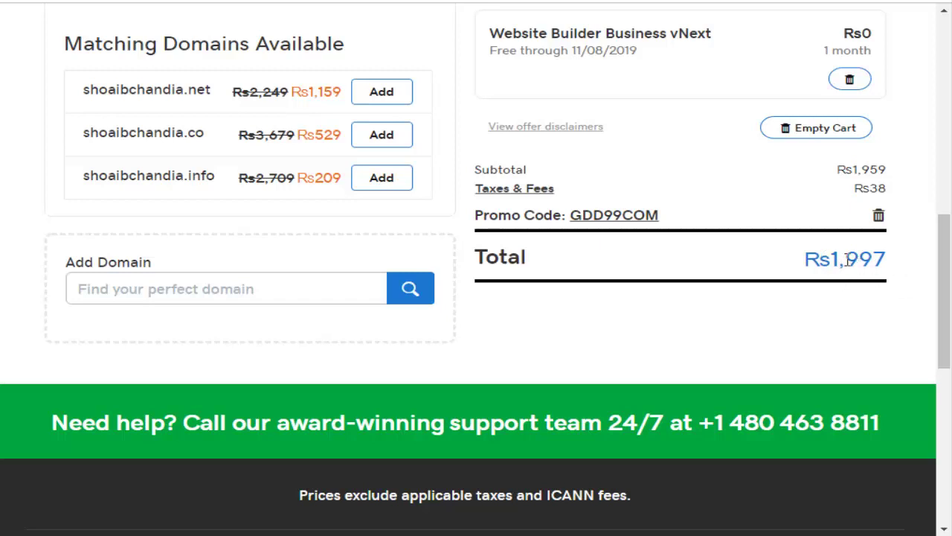
{"action": "scroll", "coordinate": [946, 336], "scroll_direction": "up", "scroll_amount": 3}
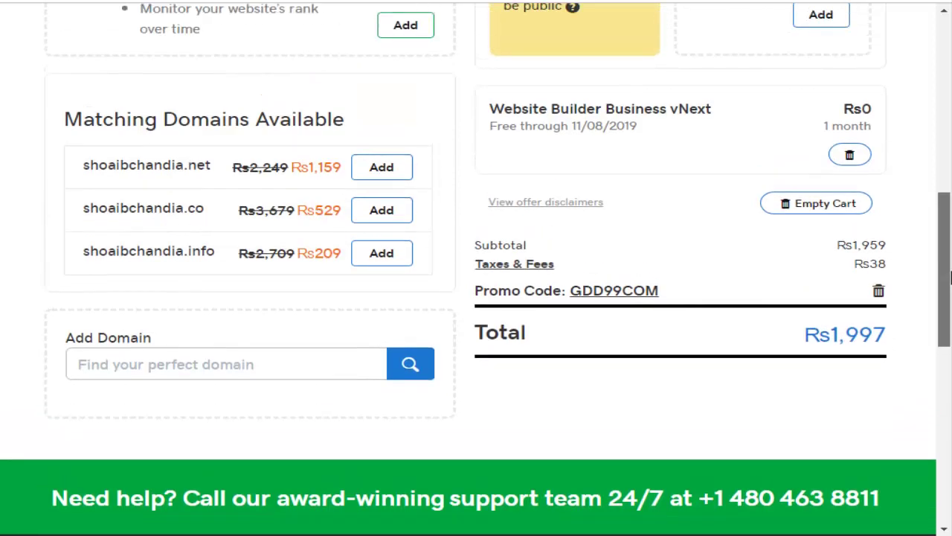
{"action": "left_click_drag", "start_coordinate": [950, 241], "coordinate": [939, 145]}
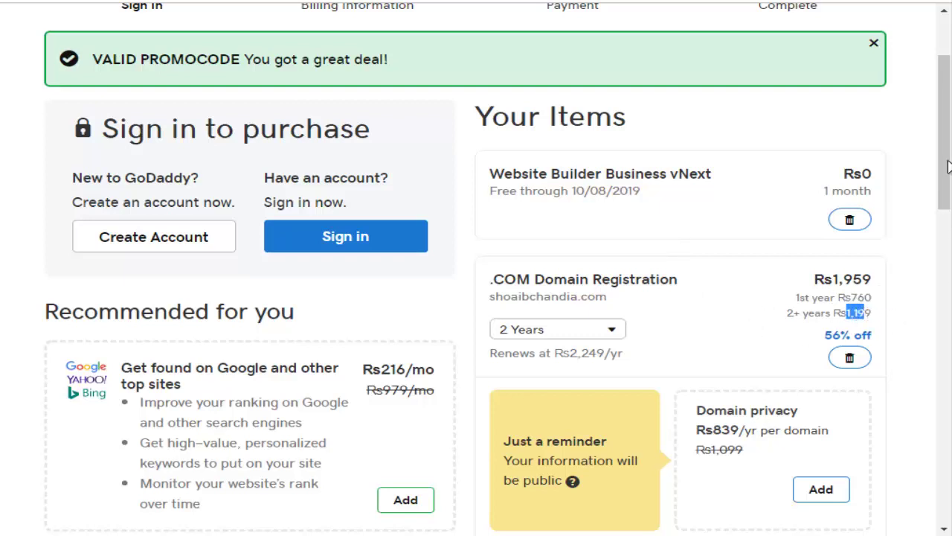
{"action": "scroll", "coordinate": [947, 168], "scroll_direction": "down", "scroll_amount": 1}
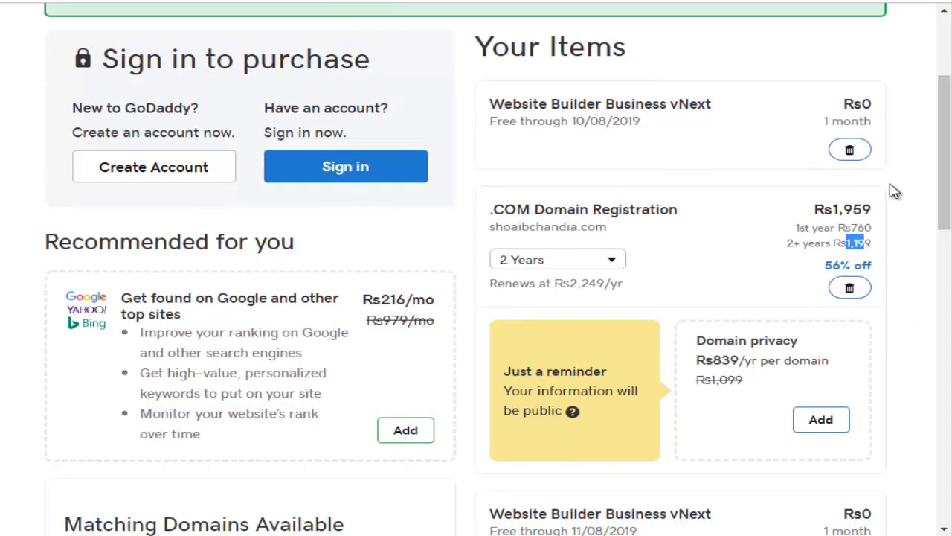
{"action": "left_click", "coordinate": [607, 267]}
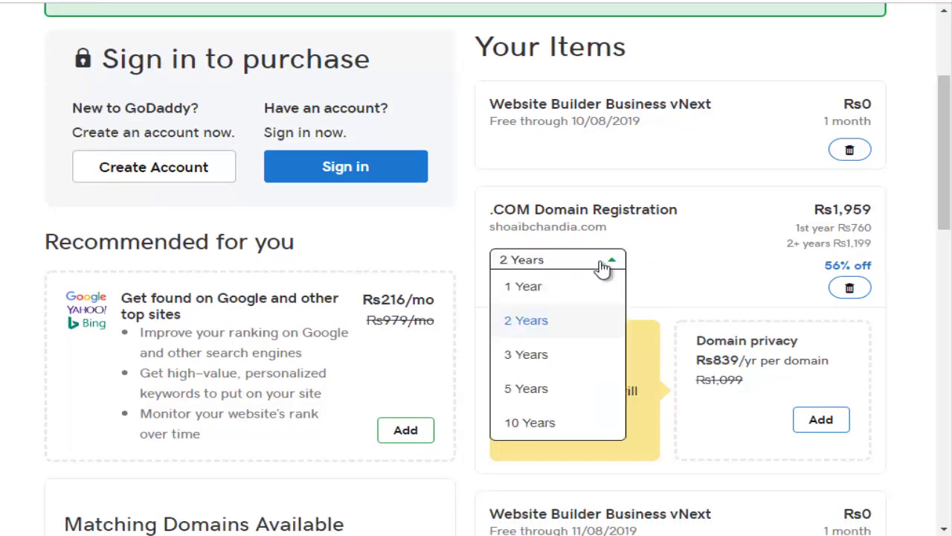
{"action": "left_click", "coordinate": [561, 278]}
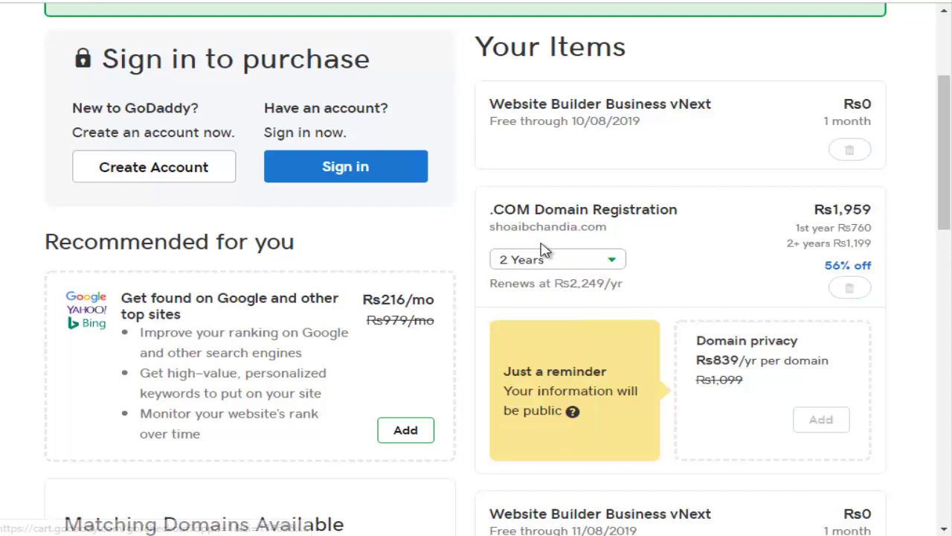
Switch the .COM domain registration back from 2 Years to 1 Year and check the cart total.
{"action": "left_click", "coordinate": [586, 262]}
{"action": "left_click", "coordinate": [528, 287]}
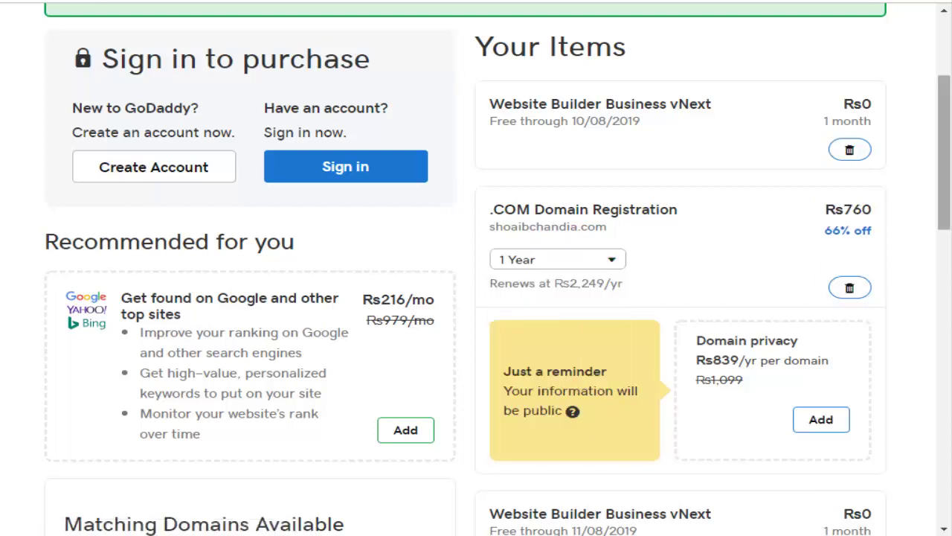
{"action": "left_click_drag", "start_coordinate": [950, 146], "coordinate": [929, 290]}
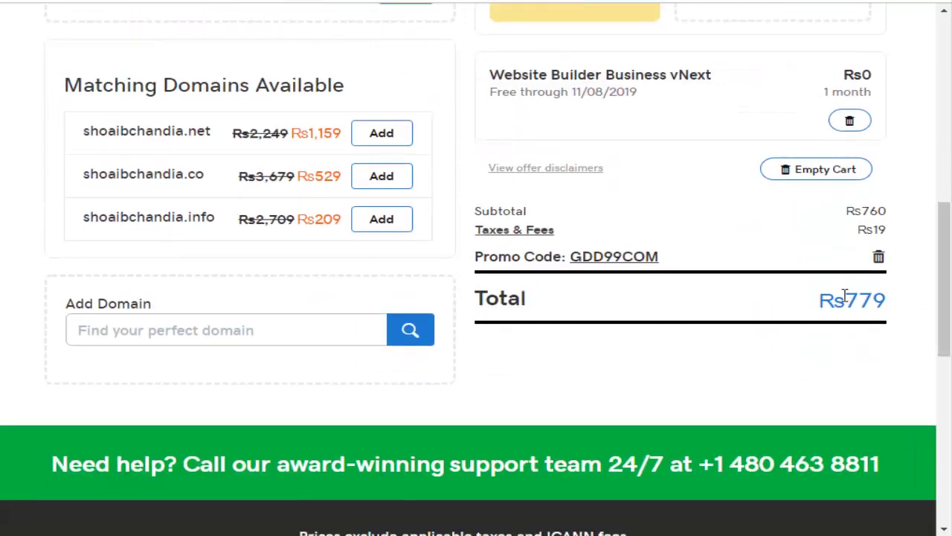
{"action": "left_click_drag", "start_coordinate": [843, 299], "coordinate": [880, 299]}
{"action": "left_click", "coordinate": [897, 301]}
{"action": "scroll", "coordinate": [942, 272], "scroll_direction": "down", "scroll_amount": 1}
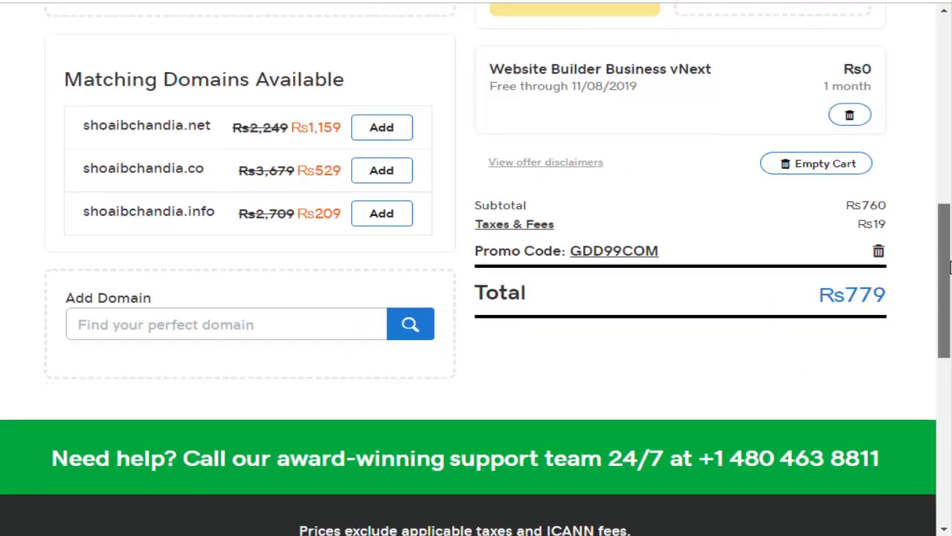
Go through account creation to the sign-in page and log in with the prefilled credentials, enabling Keep me signed in.
{"action": "scroll", "coordinate": [950, 184], "scroll_direction": "up", "scroll_amount": 4}
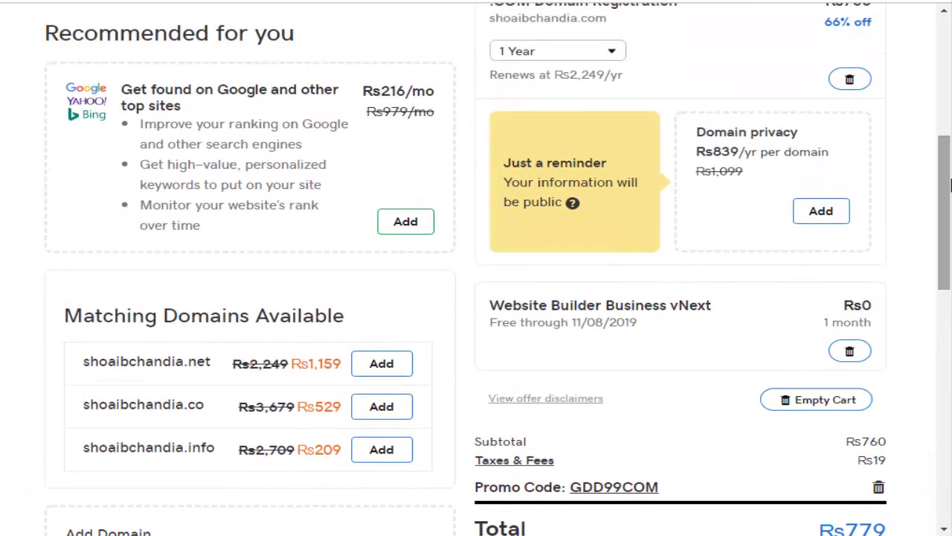
{"action": "scroll", "coordinate": [950, 138], "scroll_direction": "up", "scroll_amount": 4}
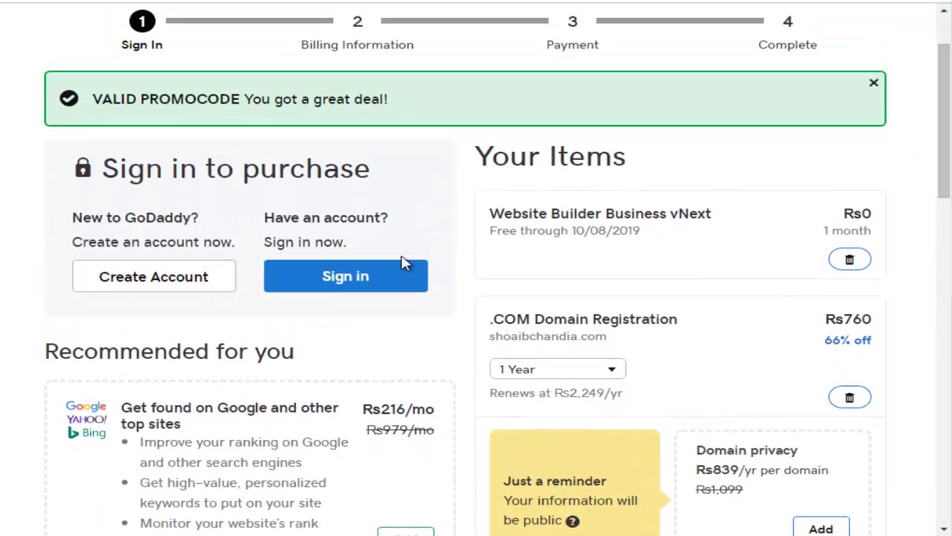
{"action": "scroll", "coordinate": [949, 110], "scroll_direction": "up", "scroll_amount": 2}
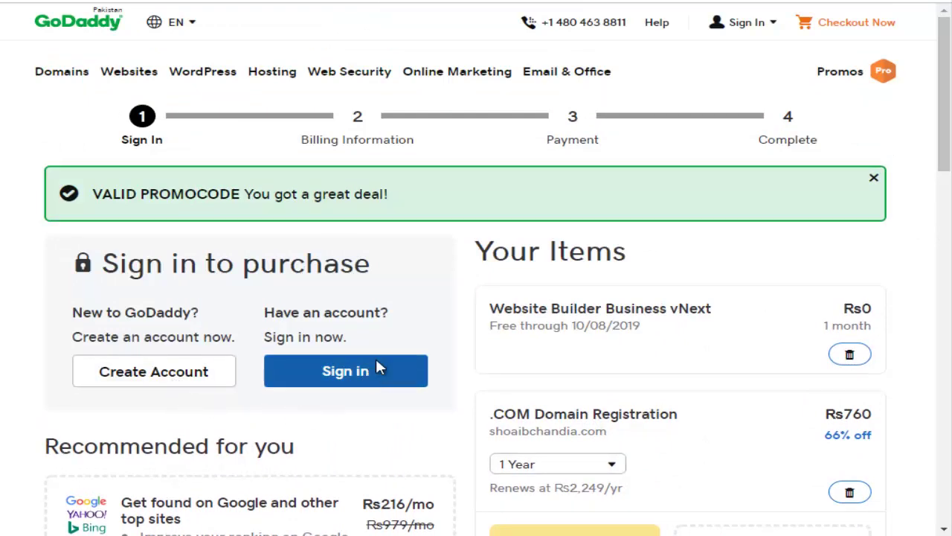
{"action": "left_click", "coordinate": [142, 373]}
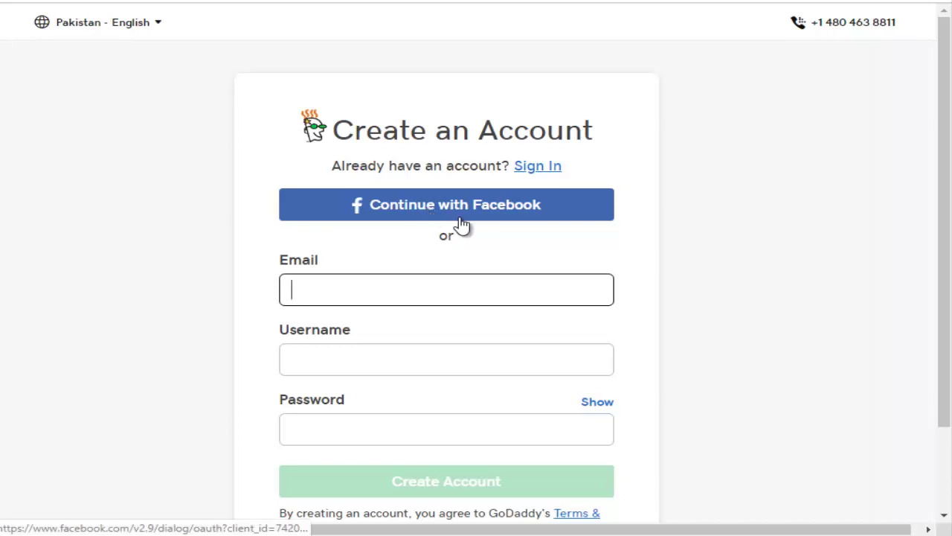
{"action": "left_click", "coordinate": [537, 175]}
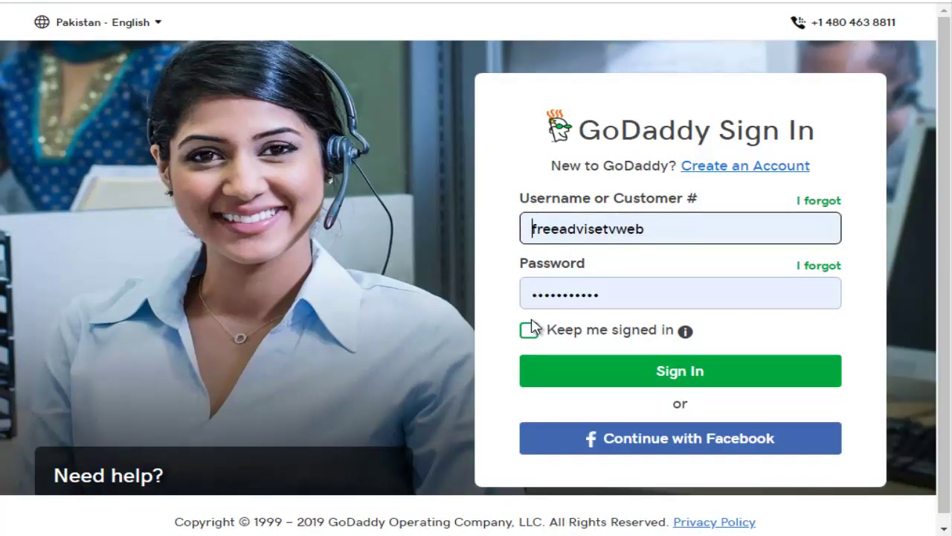
{"action": "left_click", "coordinate": [528, 330]}
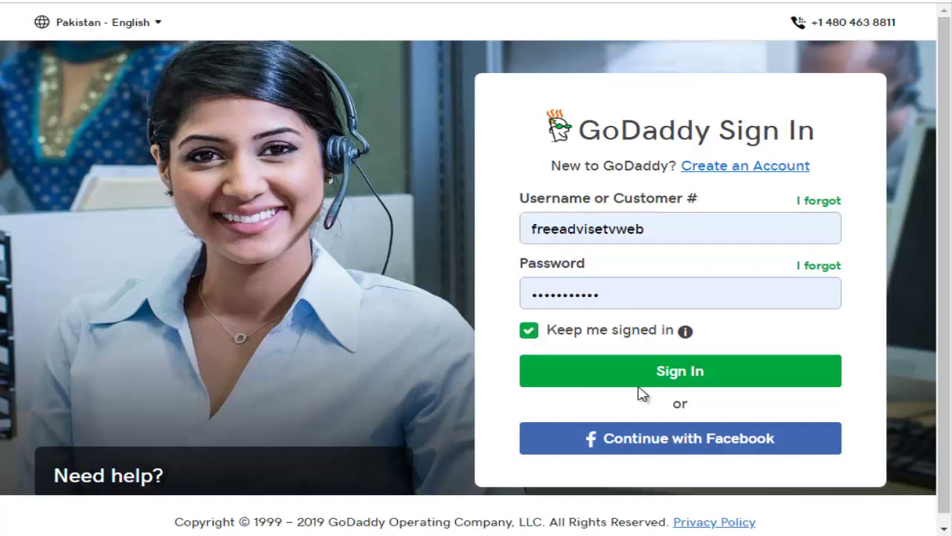
{"action": "left_click", "coordinate": [710, 377]}
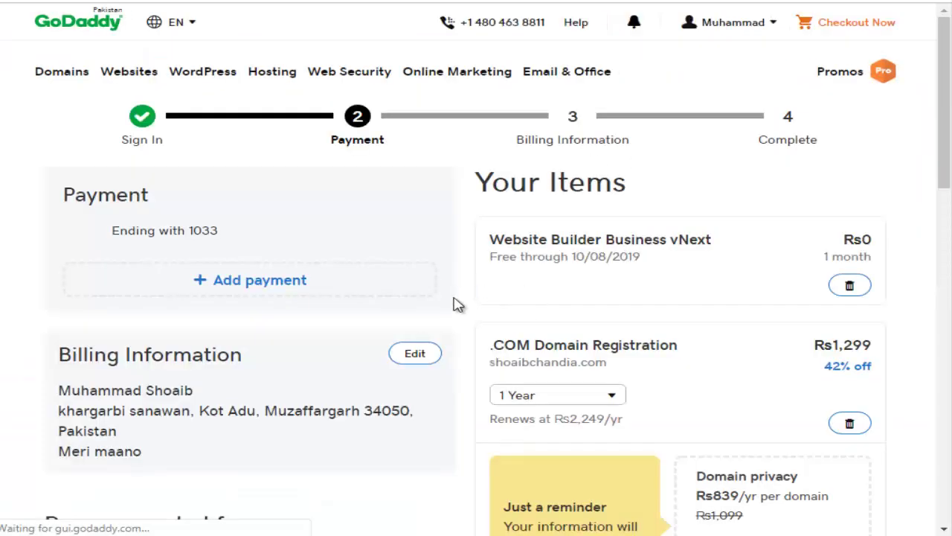
Examine the saved payment and billing details and the form for adding a card, leaving that form without saving.
{"action": "scroll", "coordinate": [476, 267], "scroll_direction": "down", "scroll_amount": 1}
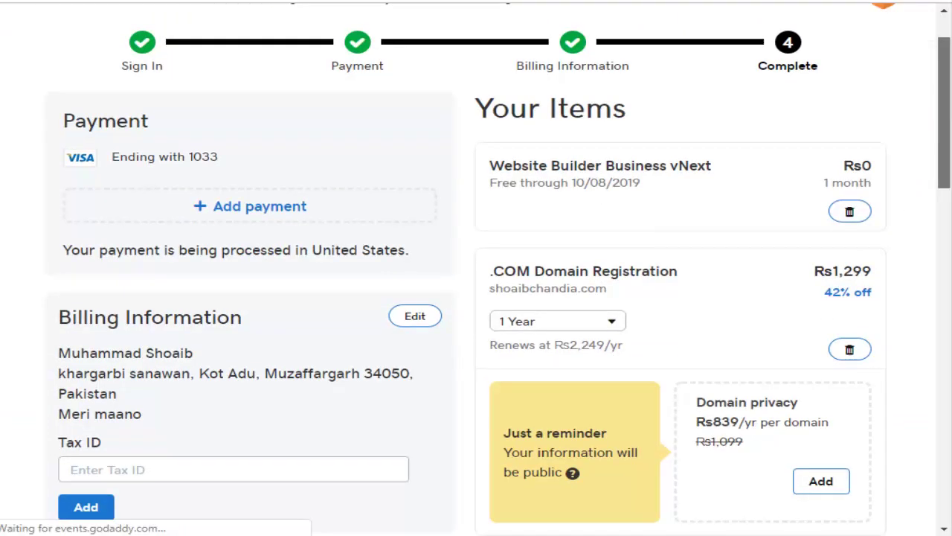
{"action": "left_click_drag", "start_coordinate": [949, 154], "coordinate": [950, 126]}
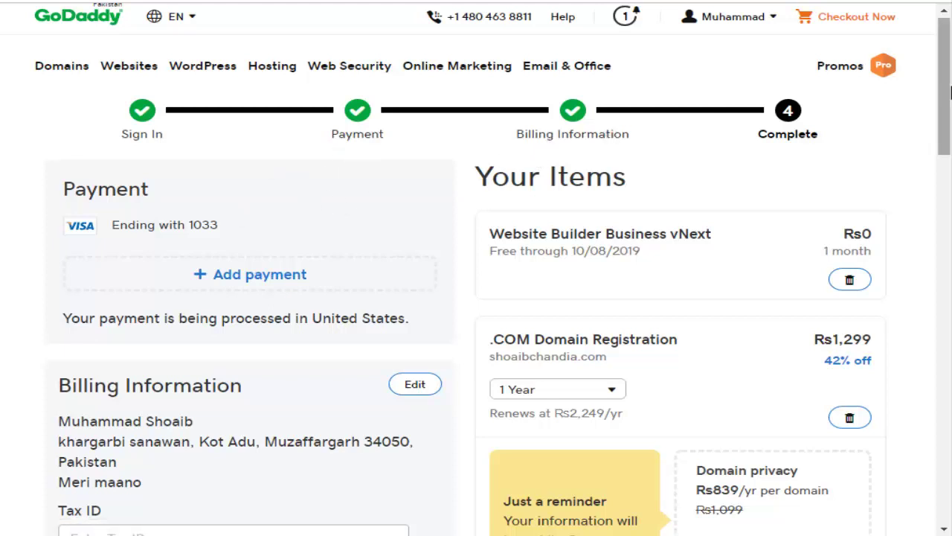
{"action": "scroll", "coordinate": [346, 385], "scroll_direction": "down", "scroll_amount": 2}
{"action": "scroll", "coordinate": [346, 384], "scroll_direction": "up", "scroll_amount": 2}
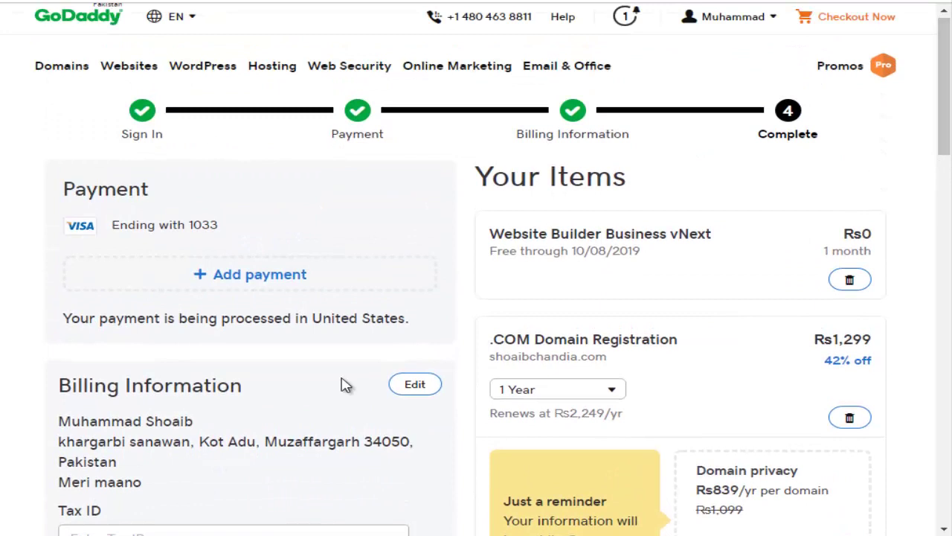
{"action": "left_click", "coordinate": [276, 276]}
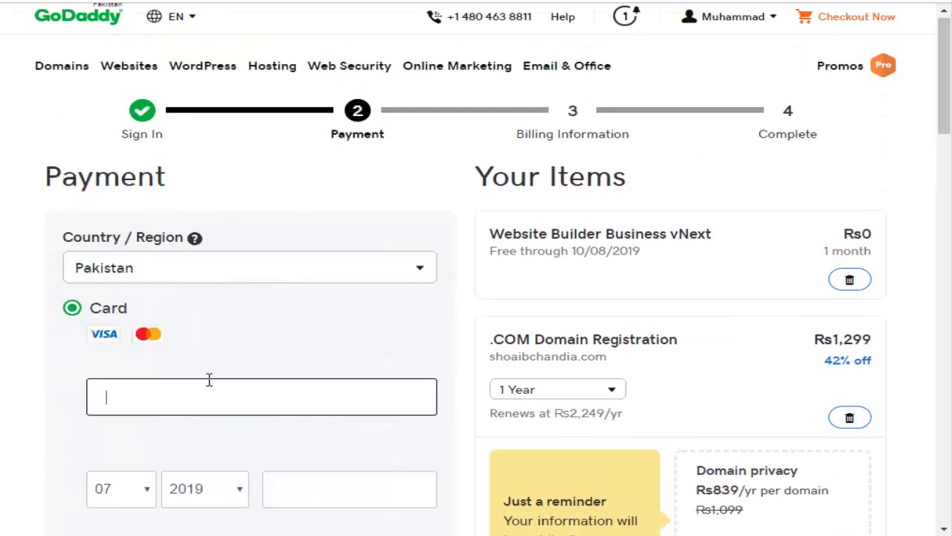
{"action": "scroll", "coordinate": [948, 121], "scroll_direction": "down", "scroll_amount": 2}
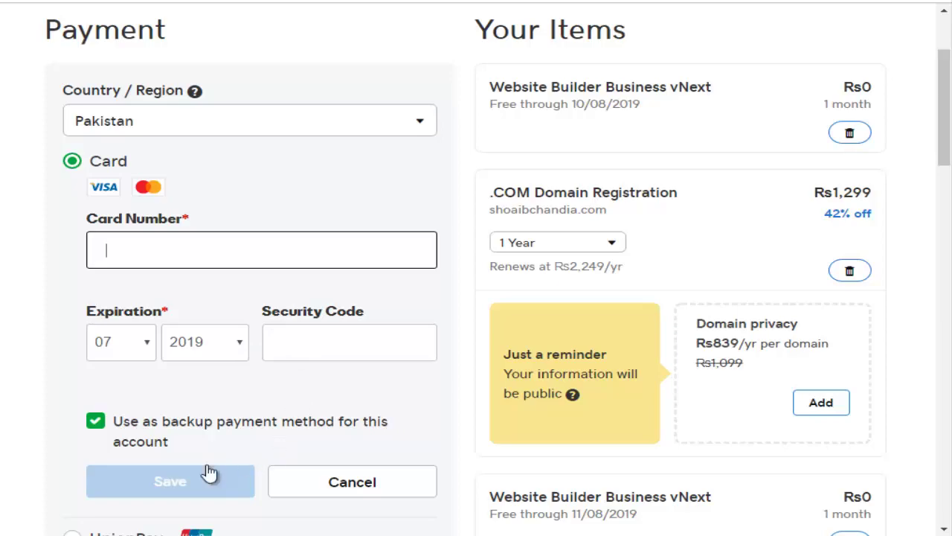
{"action": "left_click_drag", "start_coordinate": [949, 132], "coordinate": [944, 111]}
{"action": "left_click", "coordinate": [360, 218]}
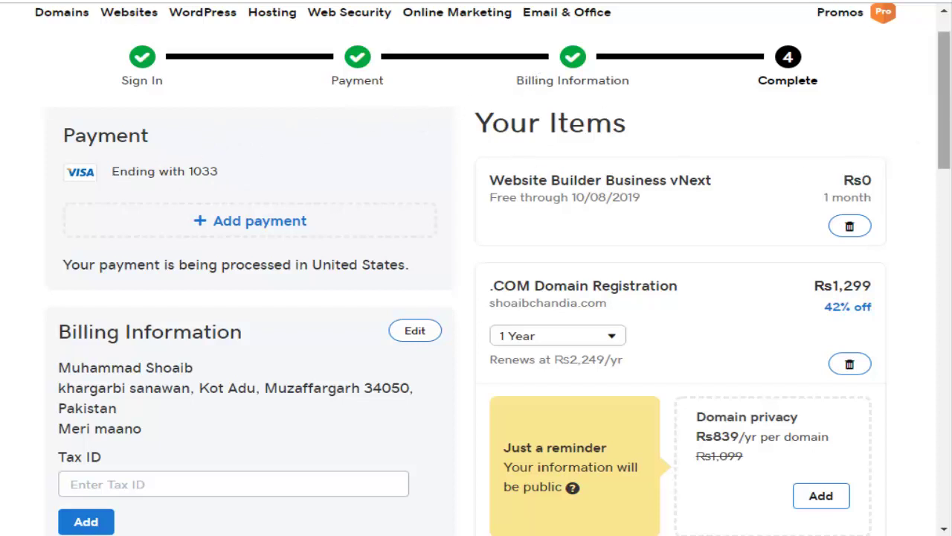
Review the checkout total and cart items, and complete the purchase with the saved Visa card.
{"action": "left_click_drag", "start_coordinate": [949, 154], "coordinate": [930, 270]}
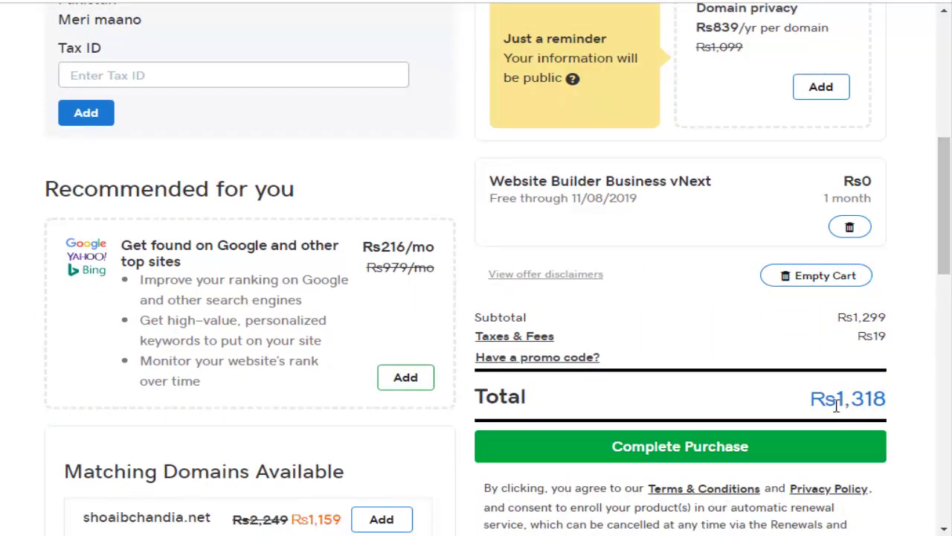
{"action": "left_click_drag", "start_coordinate": [843, 404], "coordinate": [884, 407]}
{"action": "left_click", "coordinate": [857, 396]}
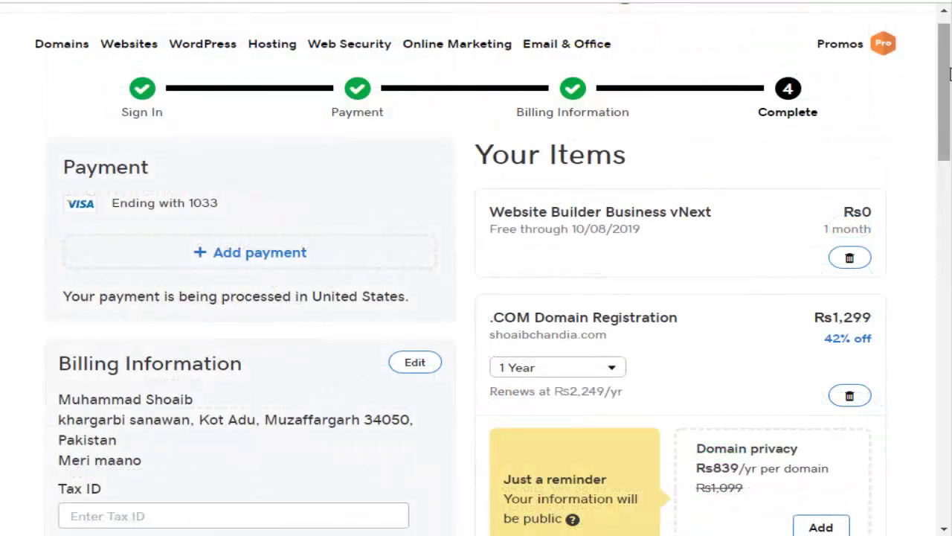
{"action": "scroll", "coordinate": [949, 74], "scroll_direction": "up", "scroll_amount": 1}
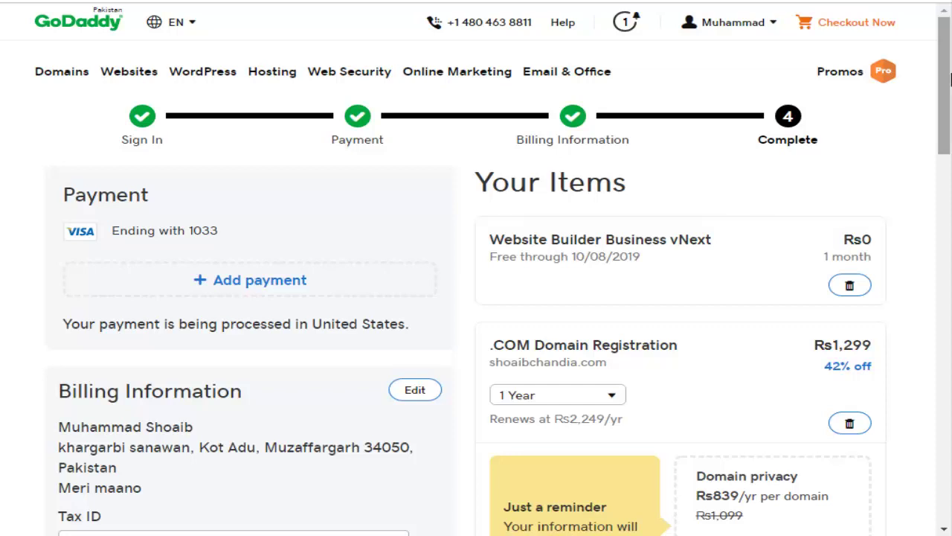
{"action": "left_click_drag", "start_coordinate": [949, 80], "coordinate": [949, 100]}
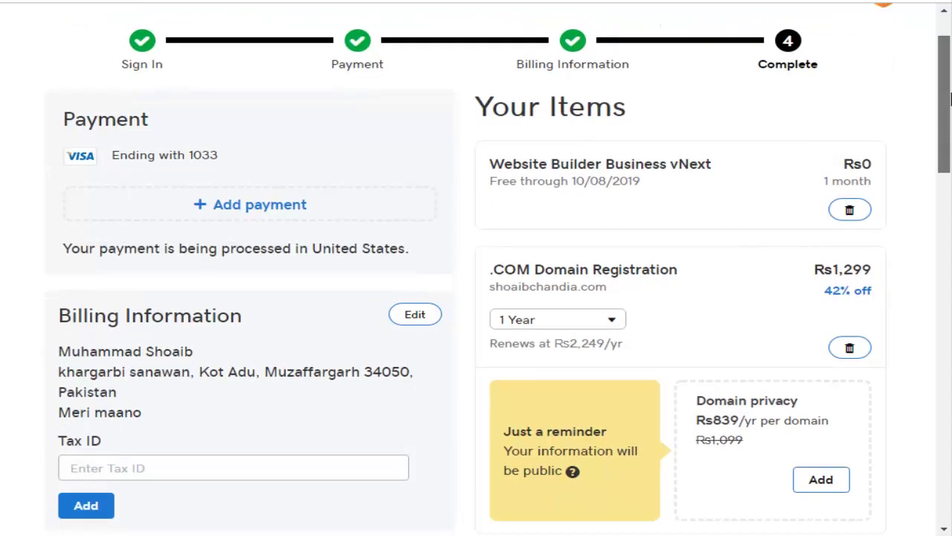
{"action": "left_click_drag", "start_coordinate": [950, 96], "coordinate": [950, 184]}
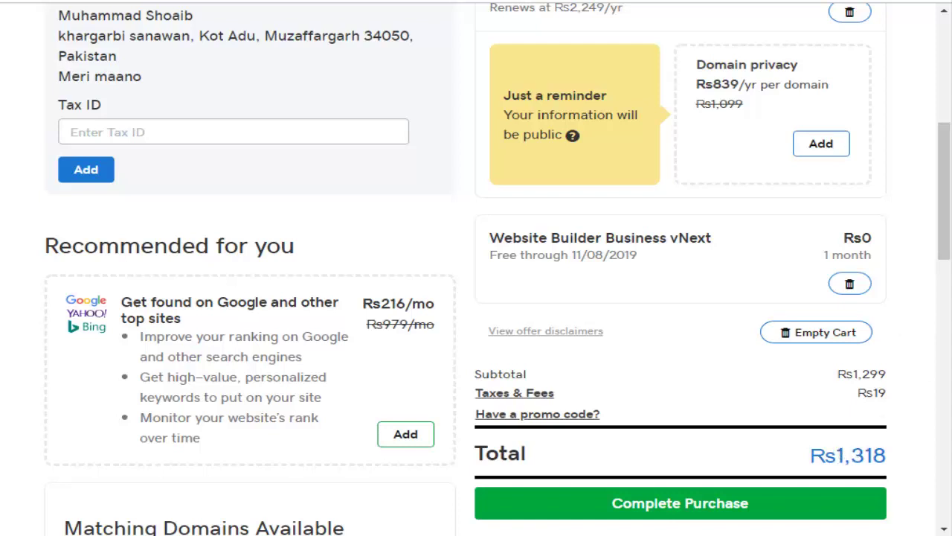
{"action": "scroll", "coordinate": [714, 476], "scroll_direction": "down", "scroll_amount": 1}
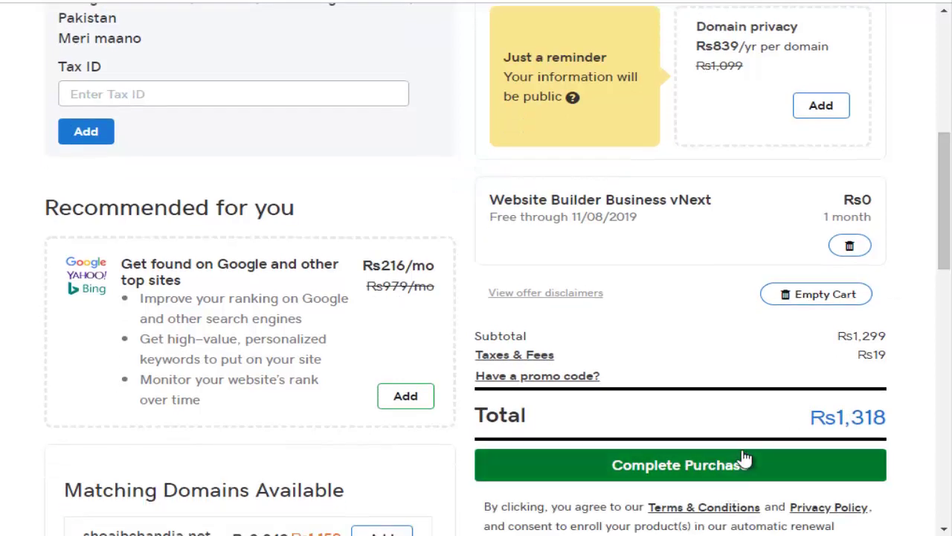
{"action": "left_click", "coordinate": [745, 460]}
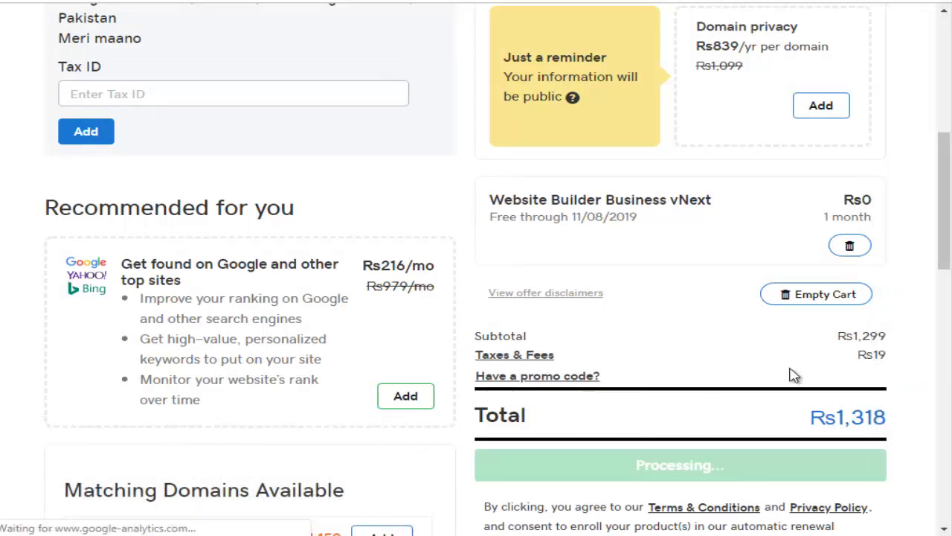
{"action": "left_click_drag", "start_coordinate": [945, 212], "coordinate": [946, 262]}
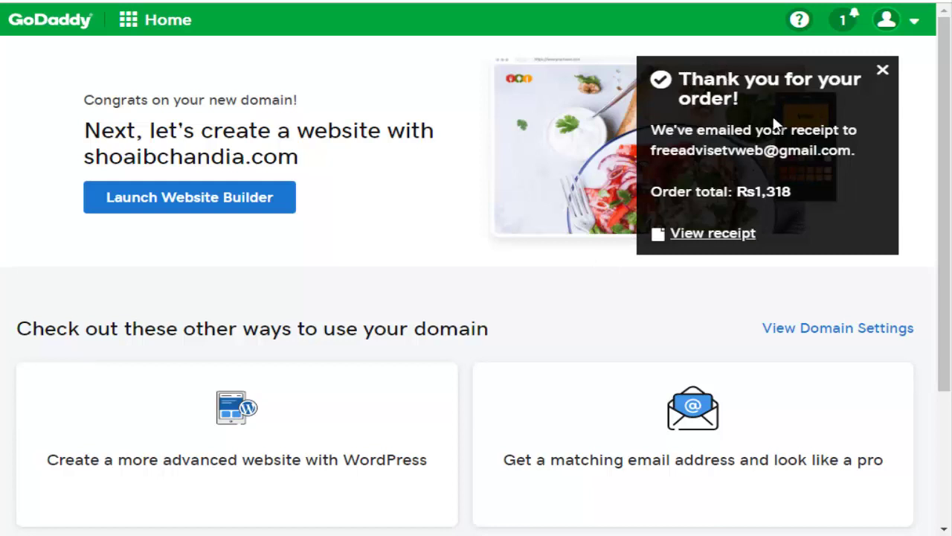
Dismiss the order confirmation notice and open the account's My Products page.
{"action": "left_click_drag", "start_coordinate": [949, 81], "coordinate": [949, 170]}
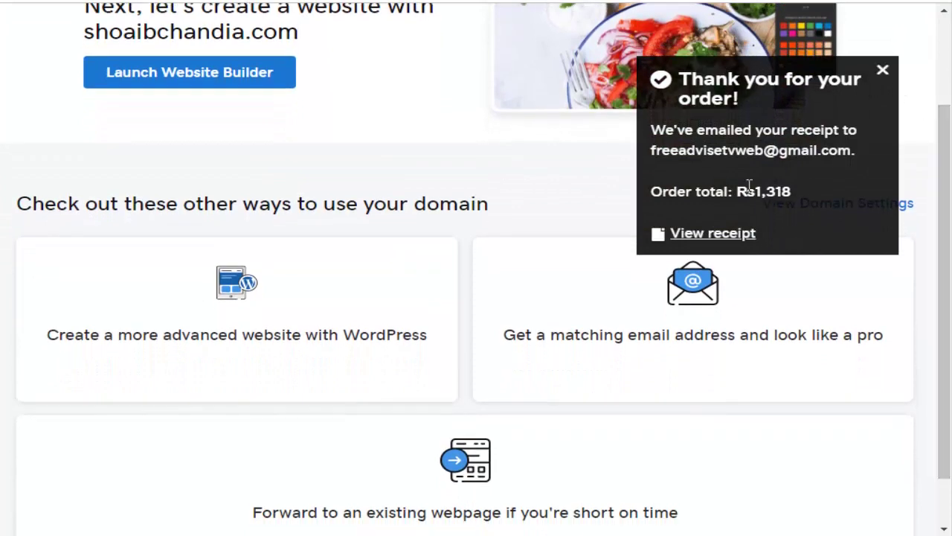
{"action": "left_click", "coordinate": [882, 70]}
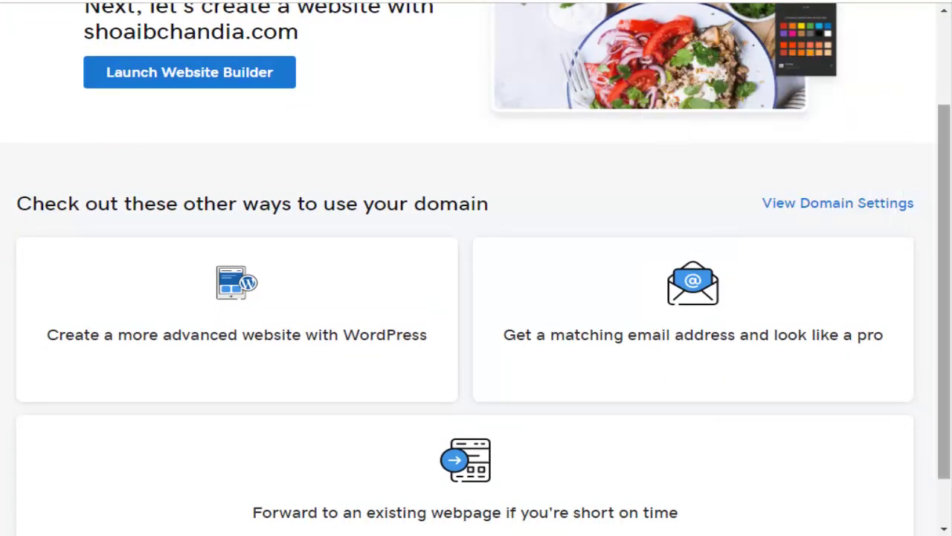
{"action": "left_click_drag", "start_coordinate": [949, 212], "coordinate": [950, 301]}
{"action": "left_click_drag", "start_coordinate": [949, 256], "coordinate": [949, 145]}
{"action": "left_click", "coordinate": [902, 27]}
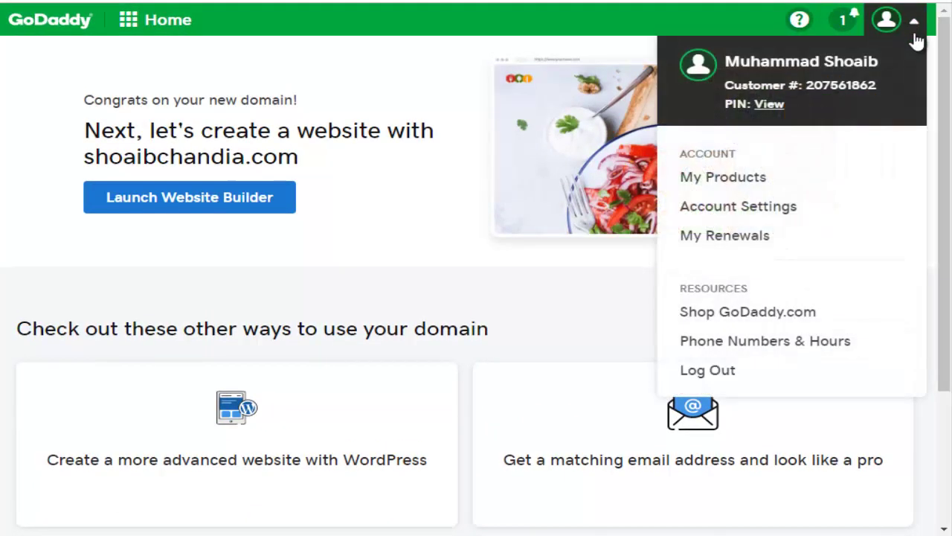
{"action": "left_click", "coordinate": [739, 178]}
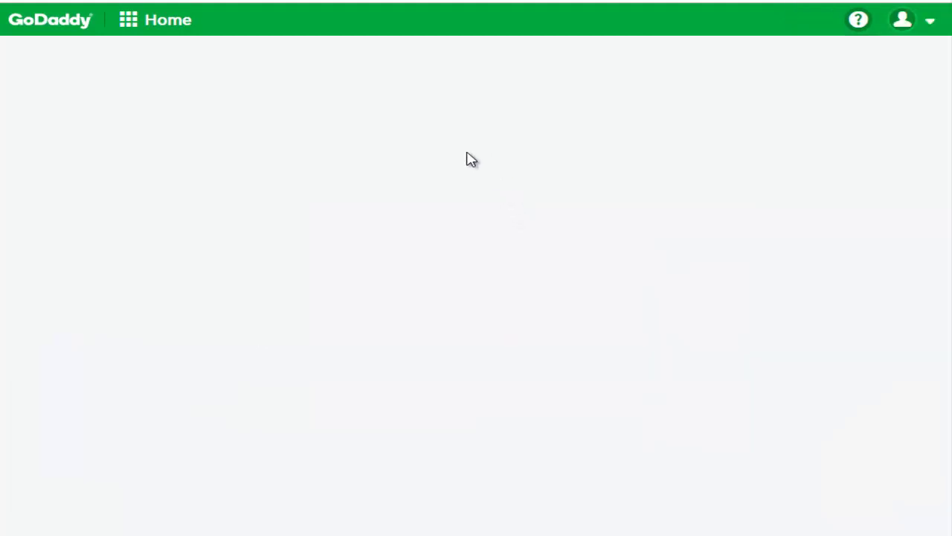
Load Gmail in a new browser tab, and check the new domain in My Products, dismissing the Website Builder expiry alert.
{"action": "key", "text": "ctrl+t"}
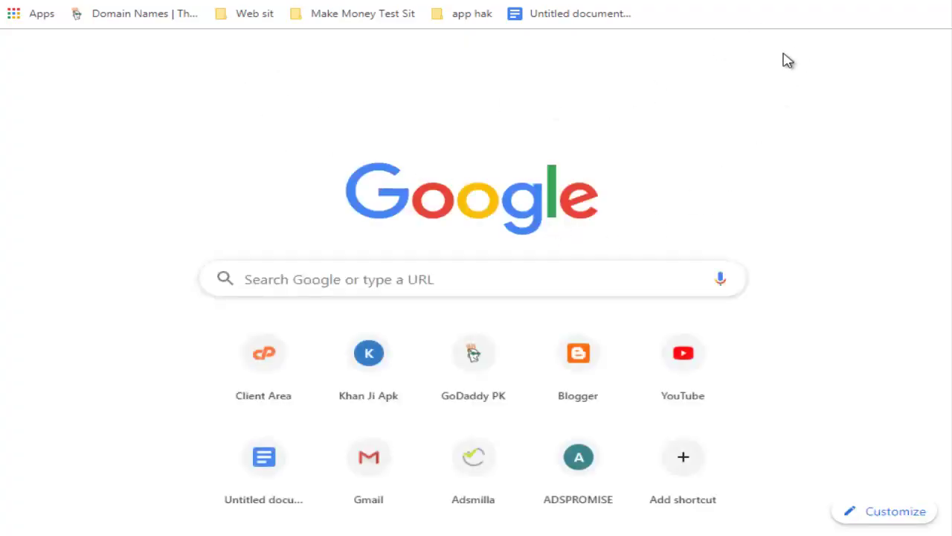
{"action": "left_click", "coordinate": [365, 461]}
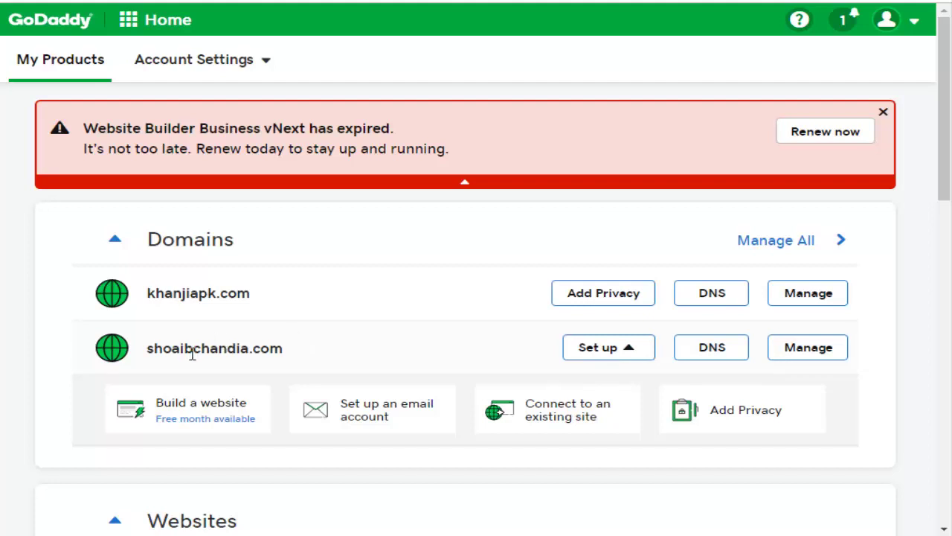
{"action": "left_click_drag", "start_coordinate": [254, 354], "coordinate": [288, 352]}
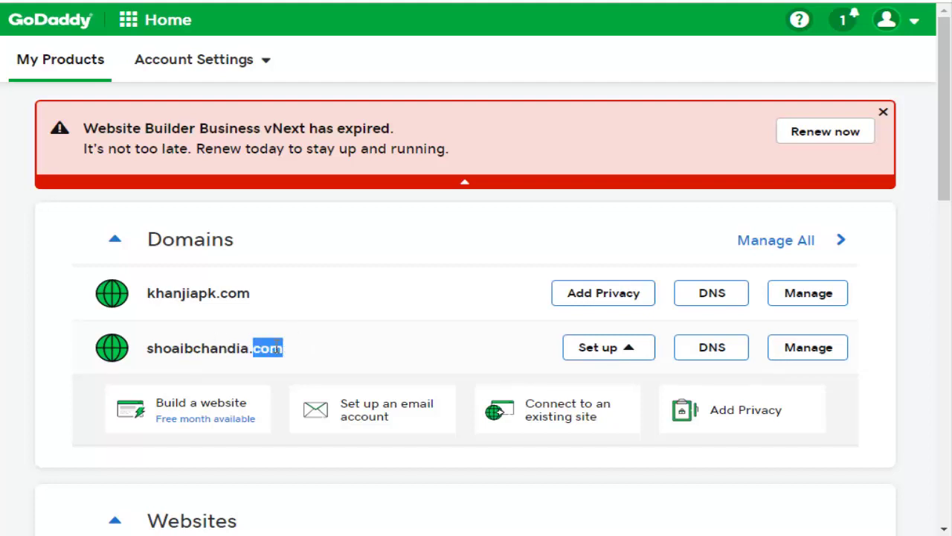
{"action": "left_click", "coordinate": [276, 346]}
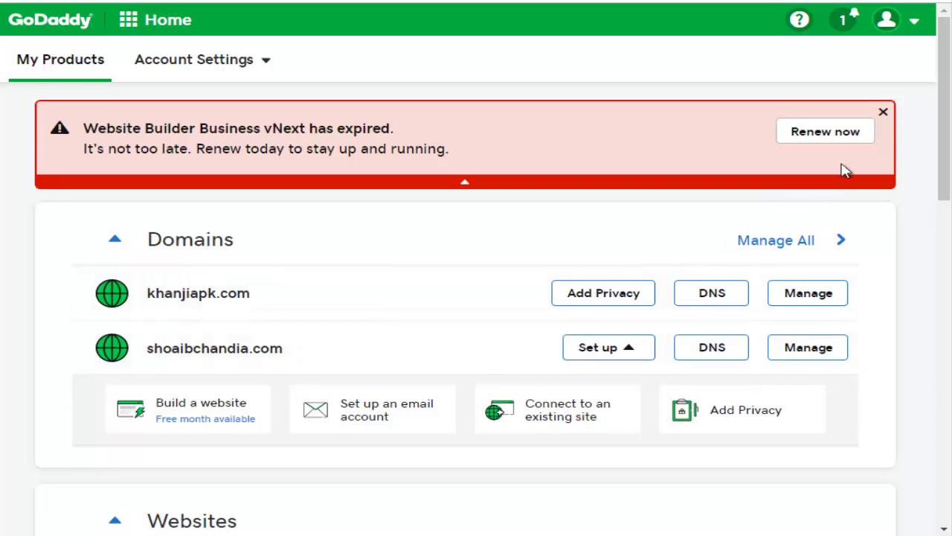
{"action": "left_click", "coordinate": [883, 113]}
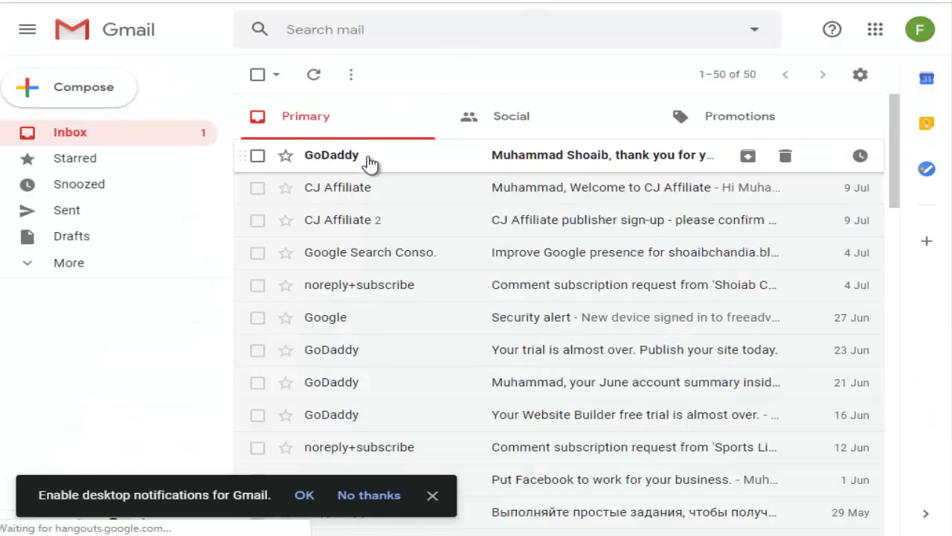
Open the GoDaddy order confirmation email in the Gmail inbox and bring its full width into view.
{"action": "left_click", "coordinate": [366, 161]}
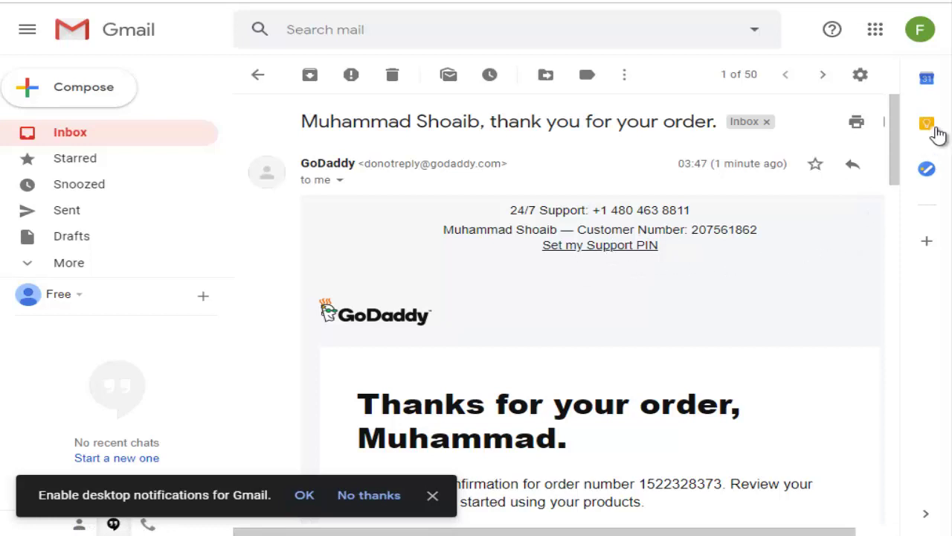
{"action": "key", "text": "Right"}
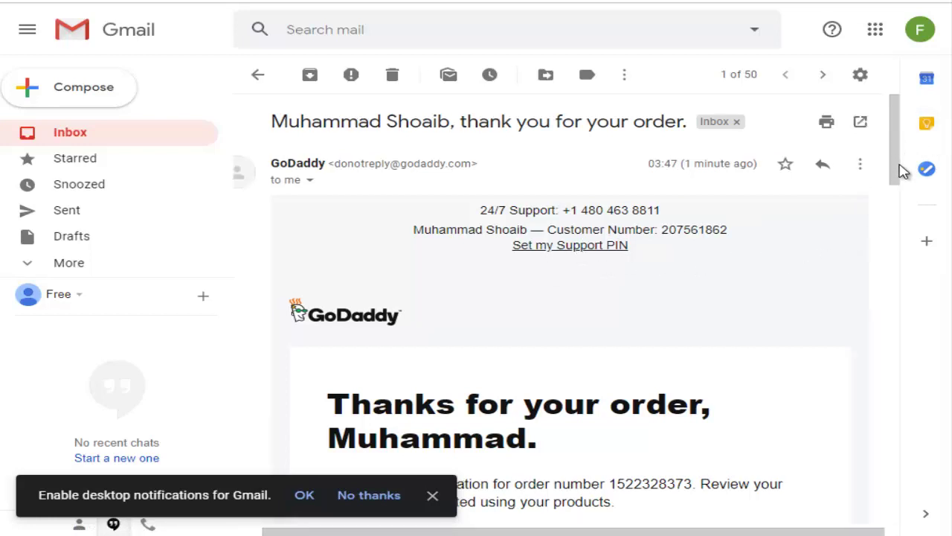
Review the order confirmation email's product table, highlight the total amount, and return to My Products to check the listed domains.
{"action": "scroll", "coordinate": [907, 170], "scroll_direction": "down", "scroll_amount": 3}
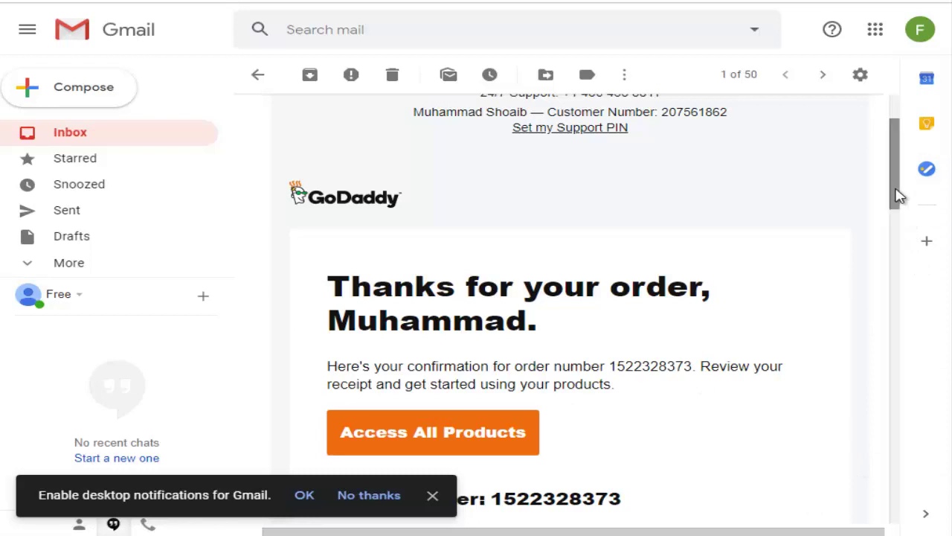
{"action": "left_click_drag", "start_coordinate": [899, 195], "coordinate": [893, 293]}
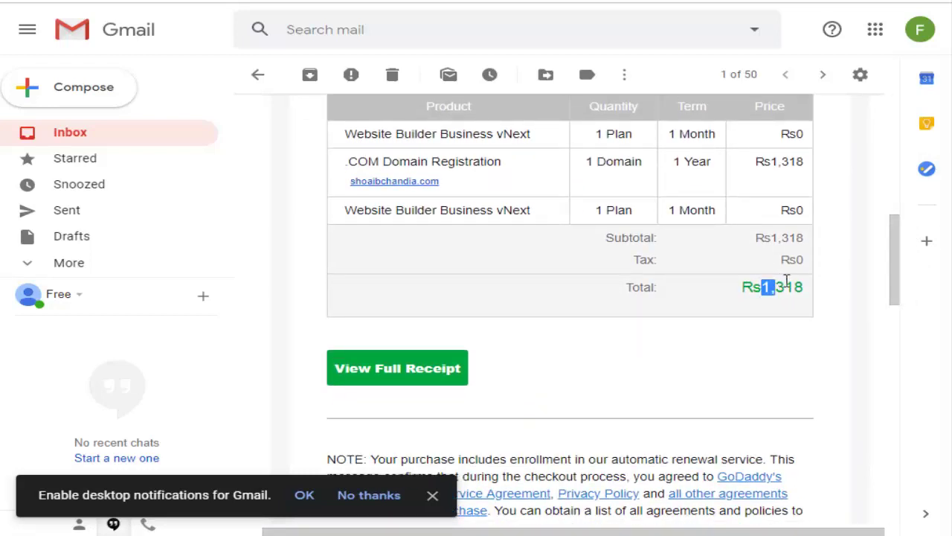
{"action": "left_click_drag", "start_coordinate": [793, 286], "coordinate": [814, 298]}
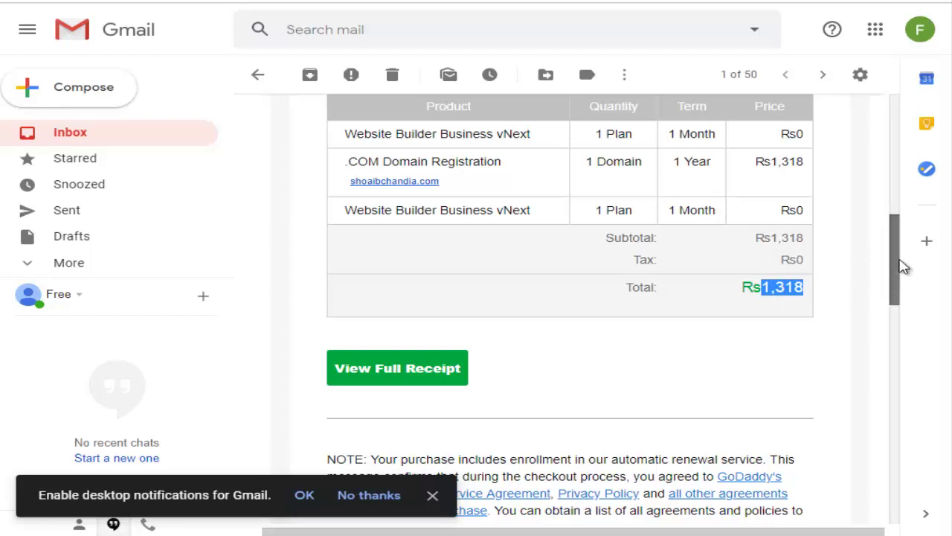
{"action": "left_click_drag", "start_coordinate": [903, 267], "coordinate": [898, 130]}
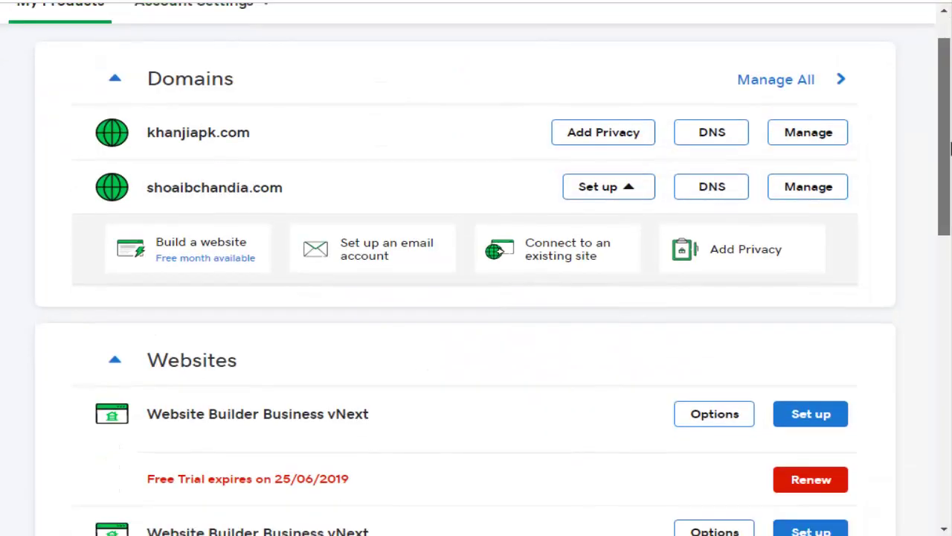
{"action": "left_click_drag", "start_coordinate": [951, 148], "coordinate": [949, 139]}
{"action": "scroll", "coordinate": [551, 136], "scroll_direction": "down", "scroll_amount": 3}
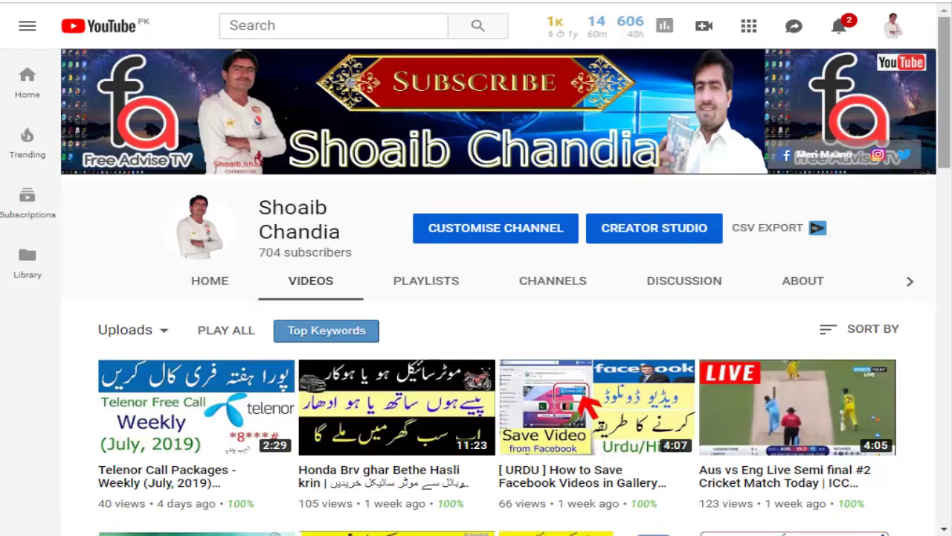
{"action": "scroll", "coordinate": [949, 102], "scroll_direction": "down", "scroll_amount": 5}
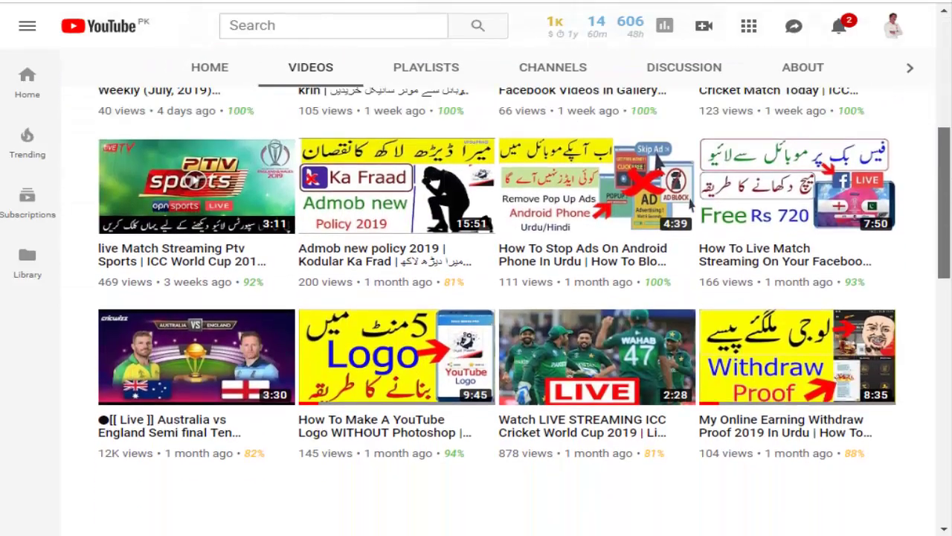